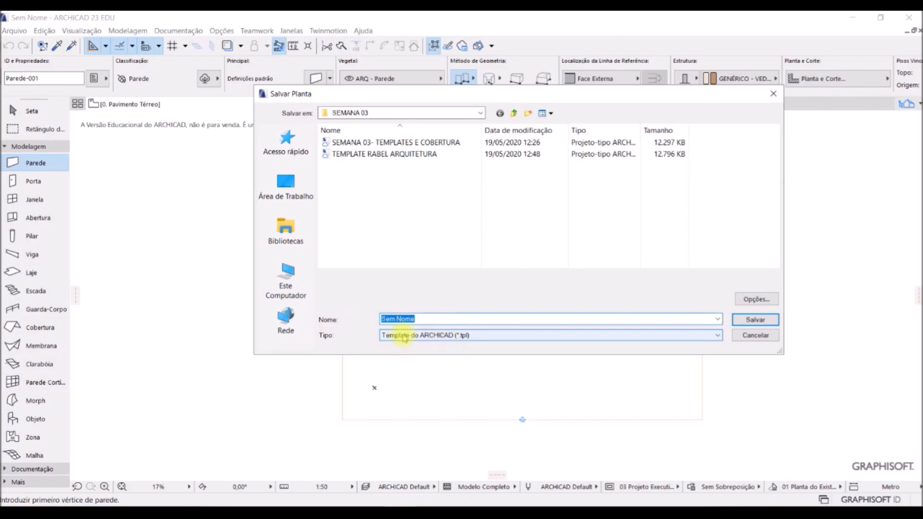
Step: Save the project as an ARCHICAD template (*.tpl), overwriting the existing TEMPLATE RABEL ARQUITETURA file in SEMANA 03
{"action": "left_click", "coordinate": [413, 336]}
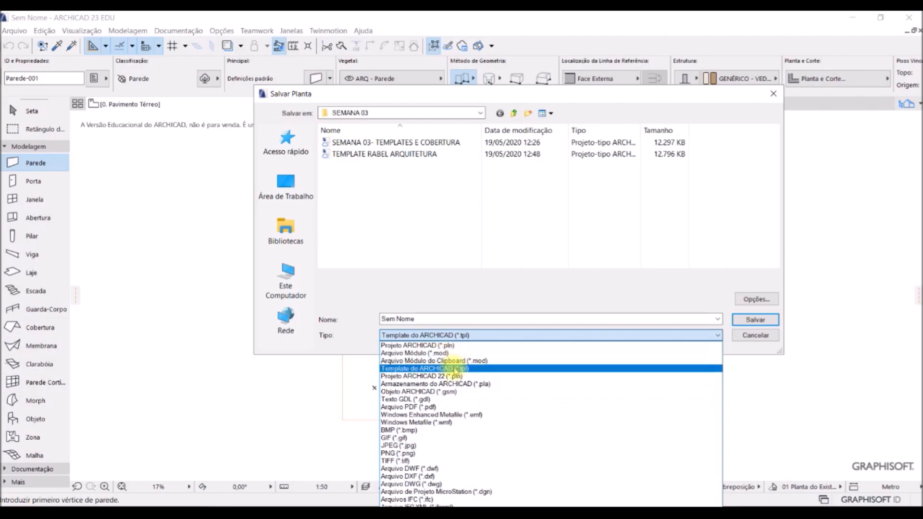
{"action": "left_click", "coordinate": [455, 369]}
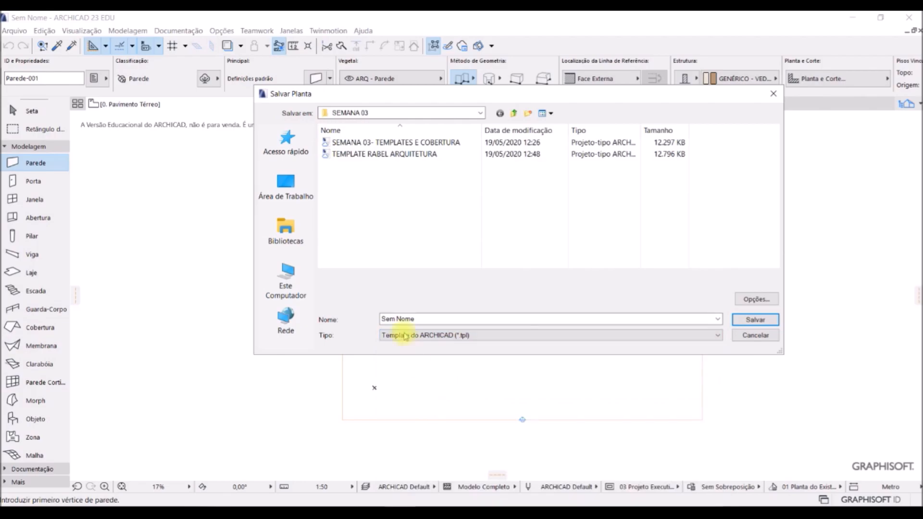
{"action": "left_click", "coordinate": [432, 154]}
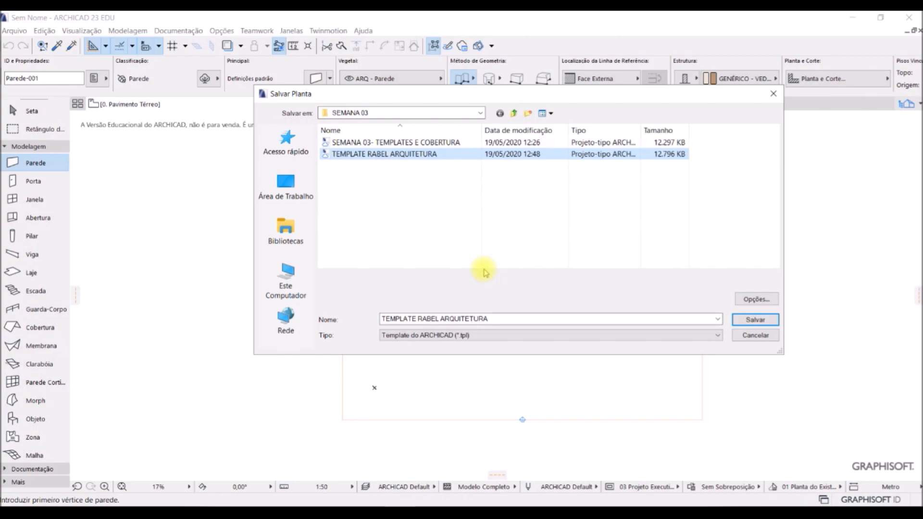
{"action": "left_click", "coordinate": [755, 319]}
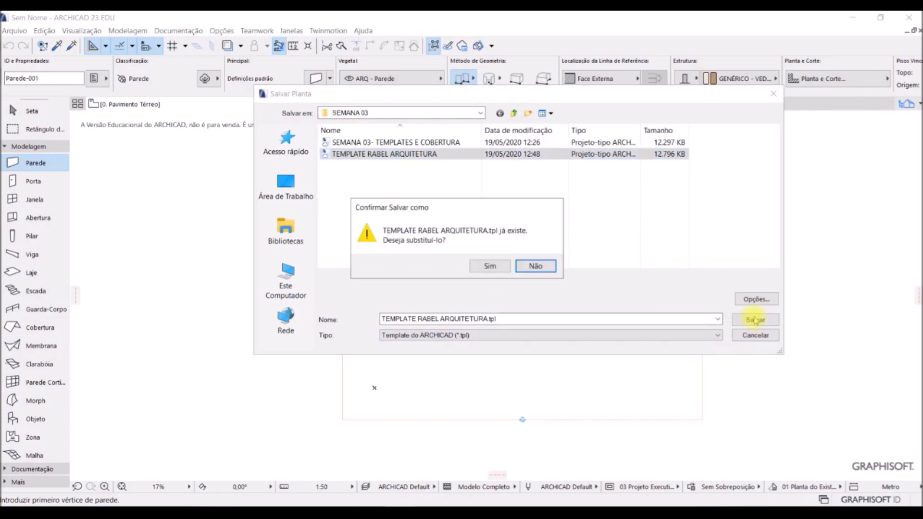
{"action": "left_click", "coordinate": [490, 264]}
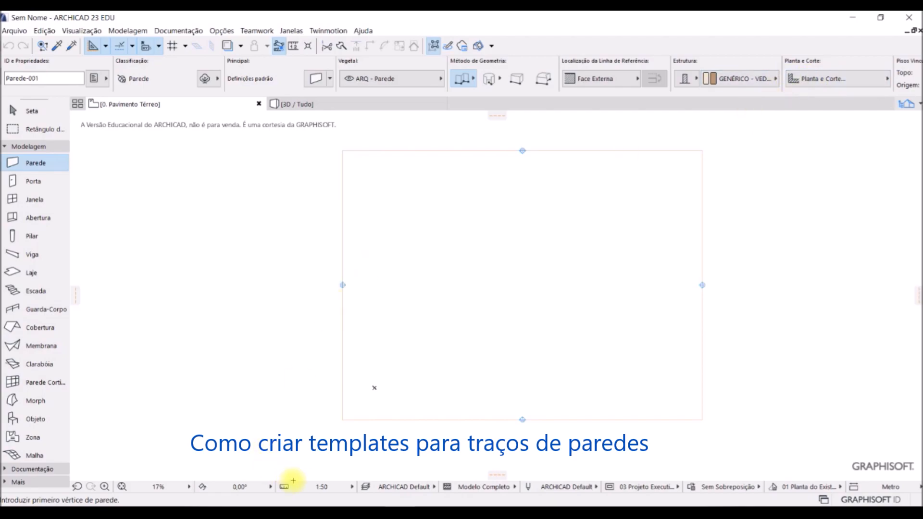
Step: Set the floor plan's drawing scale to 1:100
{"action": "left_click", "coordinate": [339, 491]}
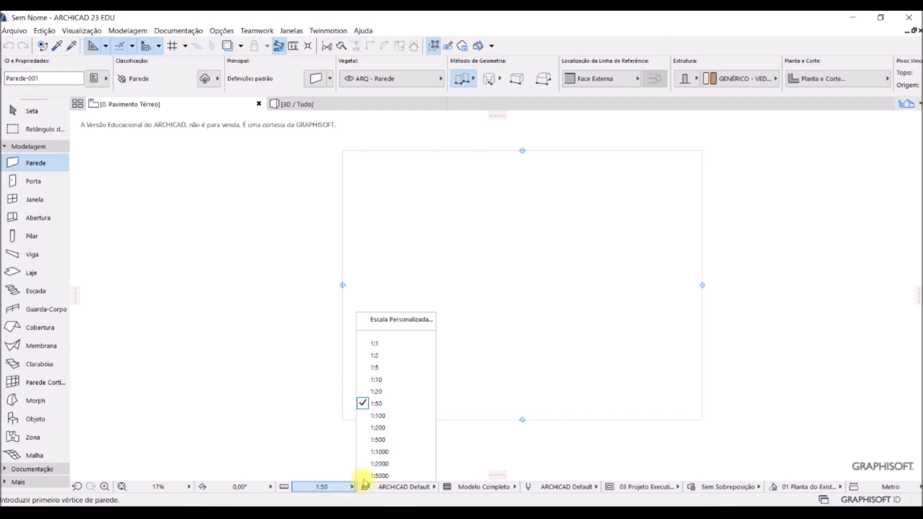
{"action": "left_click", "coordinate": [390, 415]}
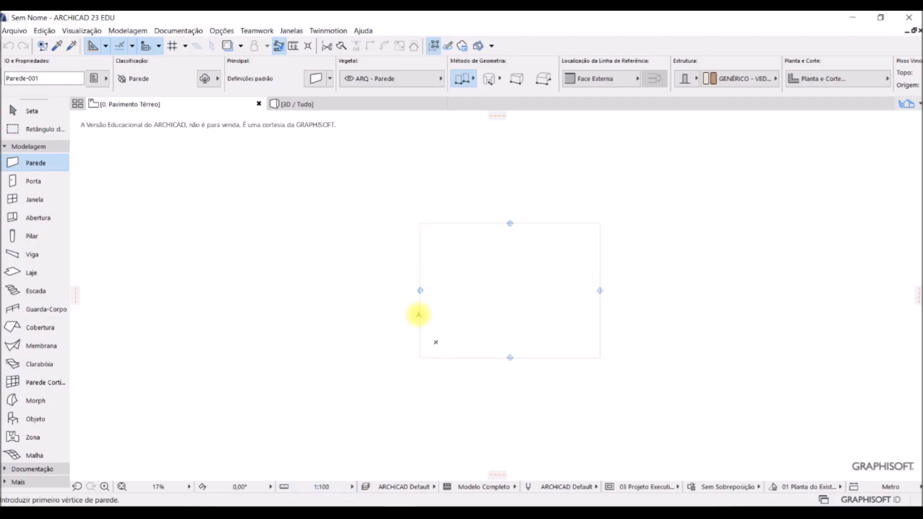
{"action": "scroll", "coordinate": [583, 259], "scroll_direction": "up", "scroll_amount": 2}
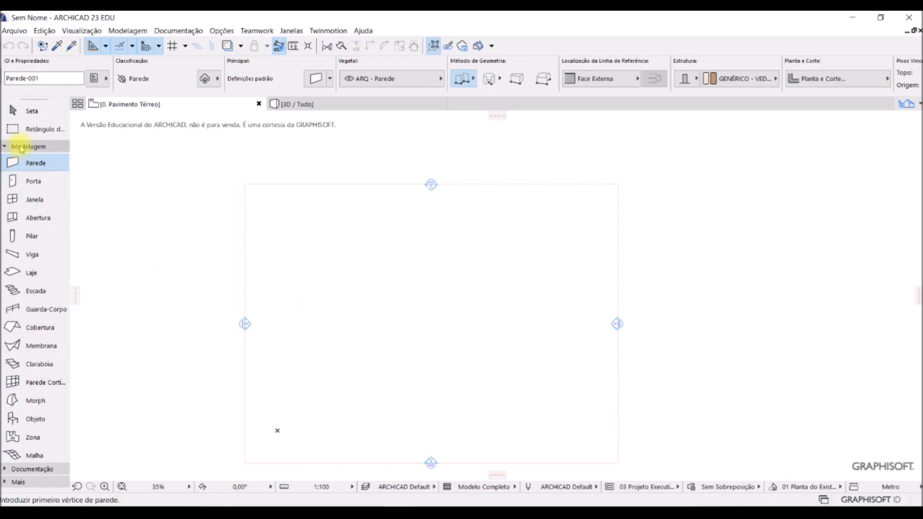
Step: Set the wall's default building material to Tijolo - Cerâmico and its thickness to 0,15
{"action": "left_click", "coordinate": [725, 77]}
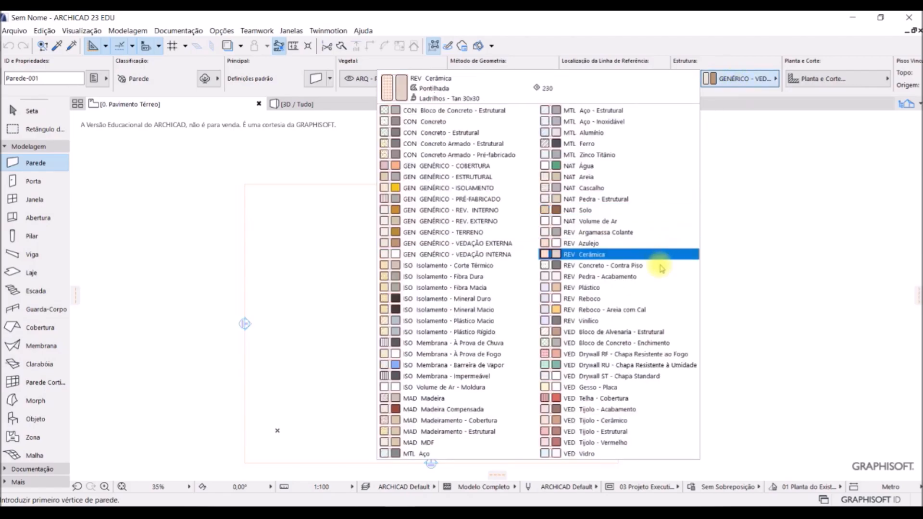
{"action": "left_click", "coordinate": [653, 421]}
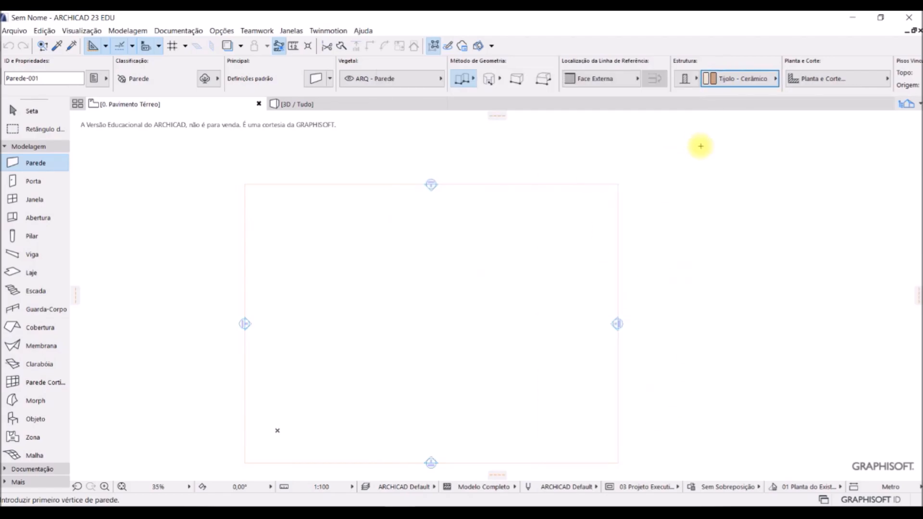
{"action": "scroll", "coordinate": [721, 78], "scroll_direction": "down", "scroll_amount": 3}
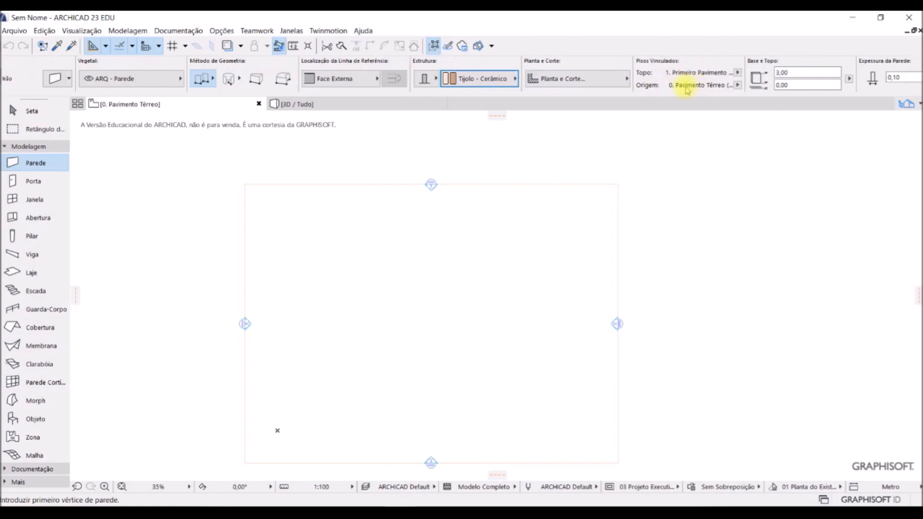
{"action": "left_click", "coordinate": [914, 78]}
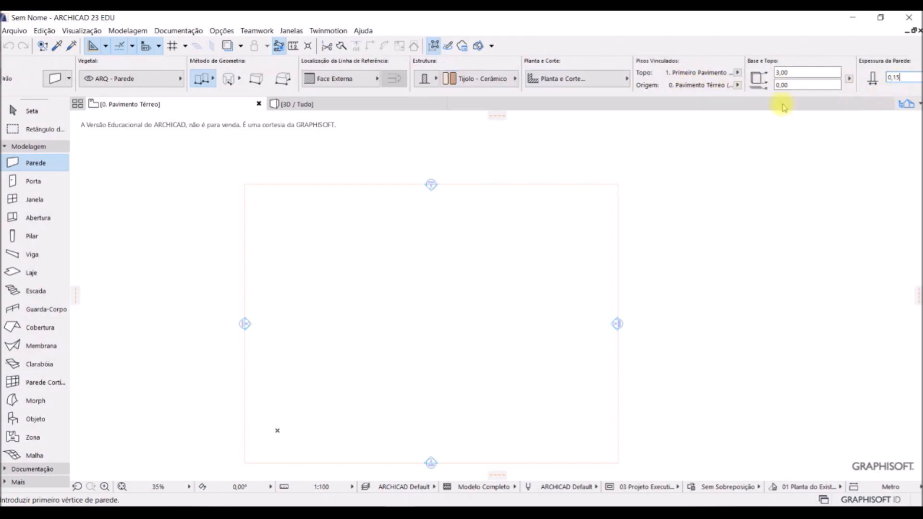
Step: Set the wall's cut line pen to the dark grey 0.50 mm pen in the plan and section settings
{"action": "left_click", "coordinate": [608, 80]}
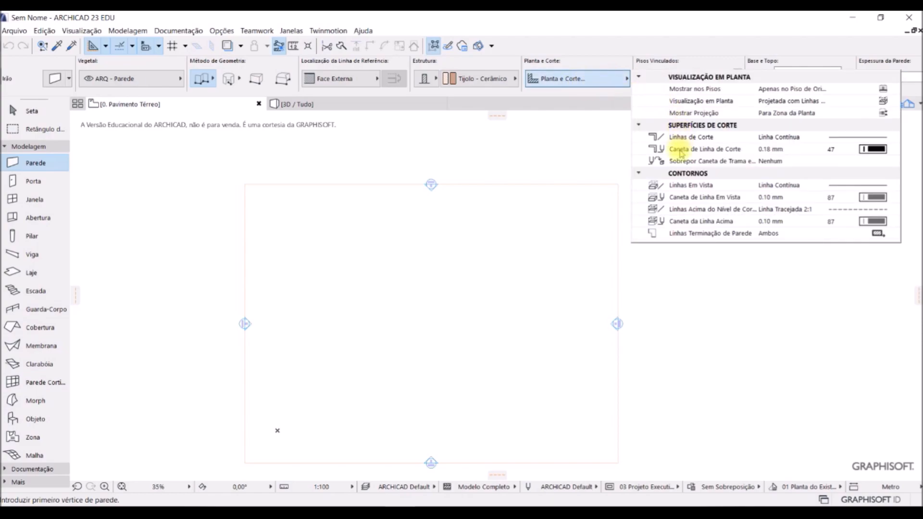
{"action": "left_click", "coordinate": [879, 150]}
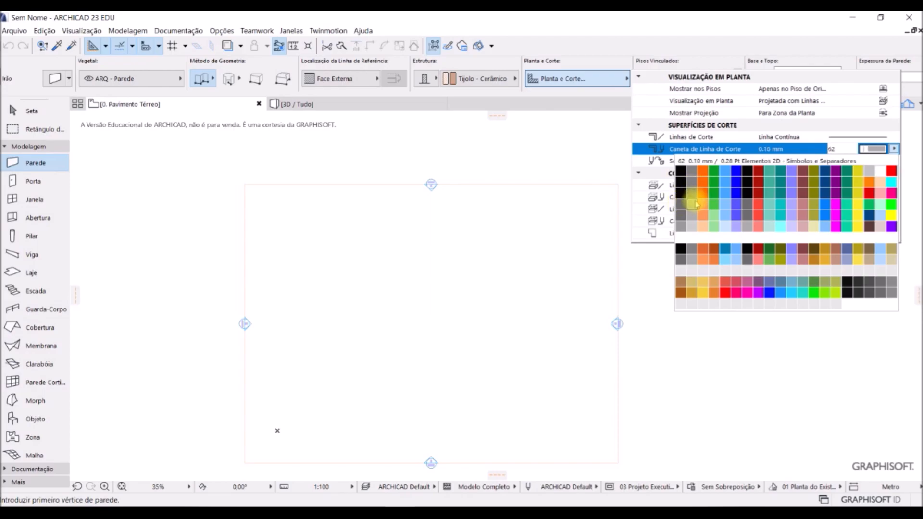
{"action": "left_click", "coordinate": [883, 298]}
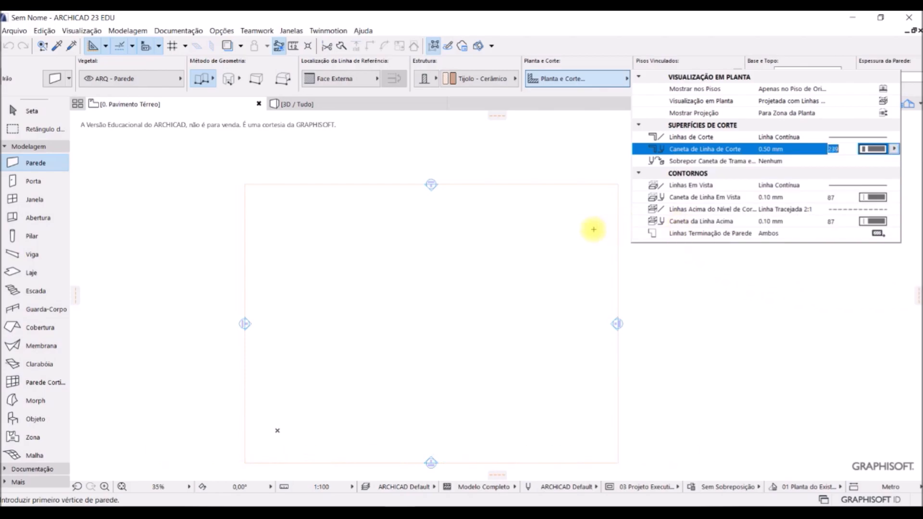
{"action": "left_click", "coordinate": [565, 233]}
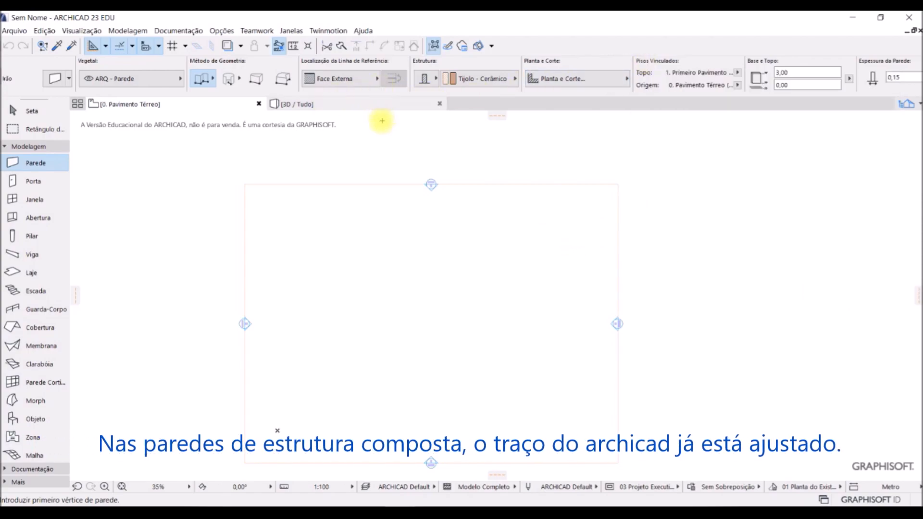
Step: Examine the composite structures available for walls and return the wall to its basic Tijolo - Cerâmico structure
{"action": "left_click", "coordinate": [436, 78]}
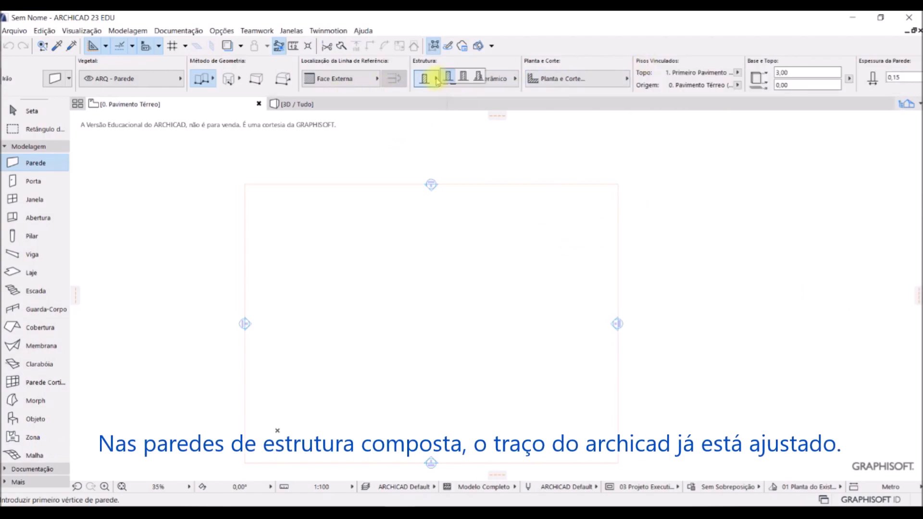
{"action": "left_click", "coordinate": [451, 79]}
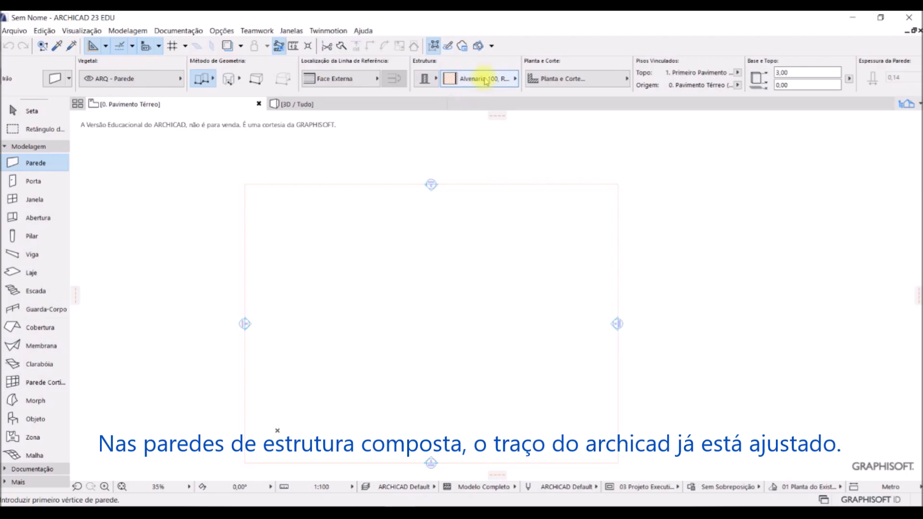
{"action": "left_click", "coordinate": [500, 78]}
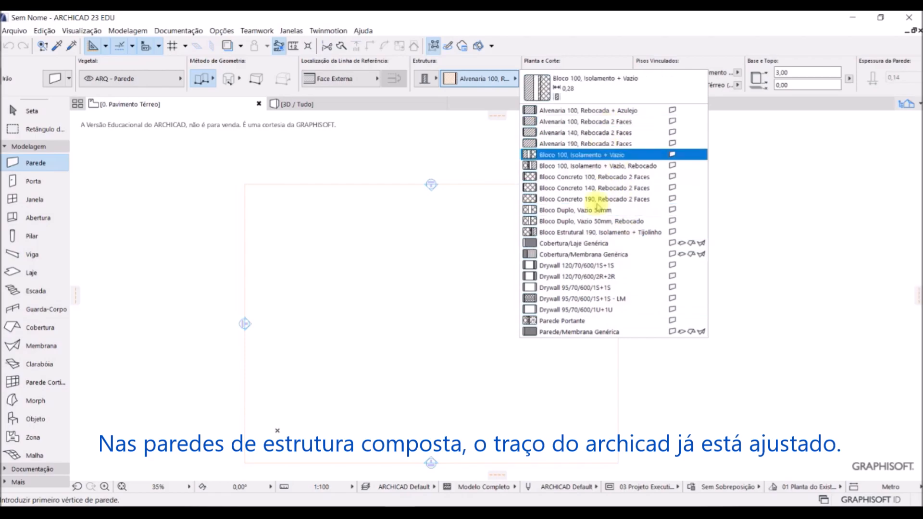
{"action": "left_click", "coordinate": [432, 78]}
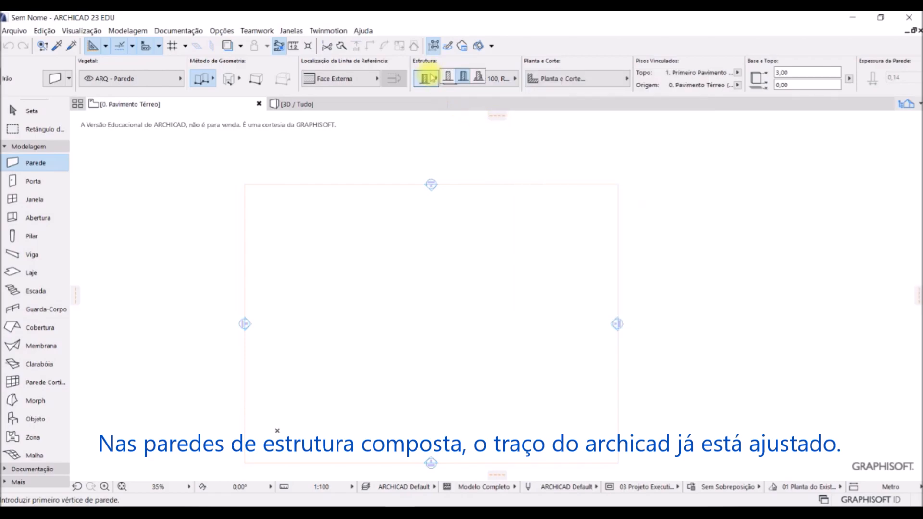
{"action": "left_click", "coordinate": [455, 81]}
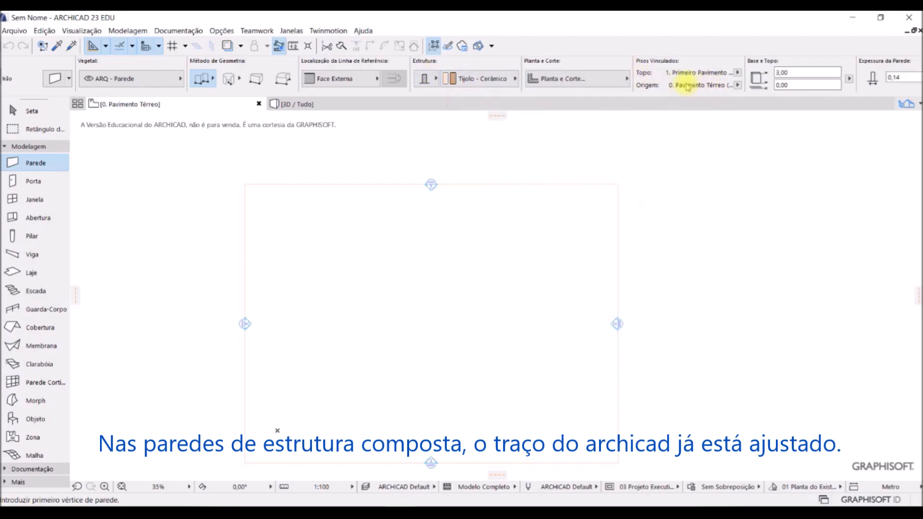
{"action": "scroll", "coordinate": [882, 83], "scroll_direction": "down", "scroll_amount": 5}
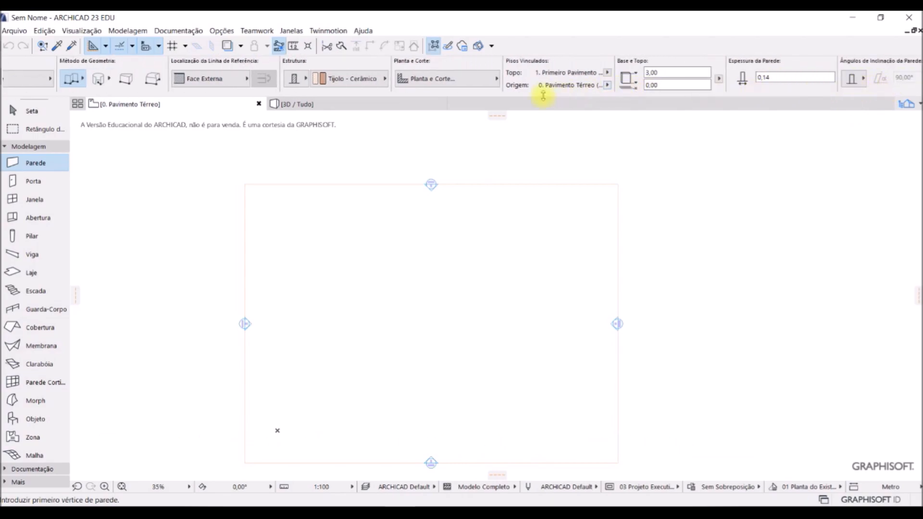
{"action": "scroll", "coordinate": [464, 77], "scroll_direction": "up", "scroll_amount": 15}
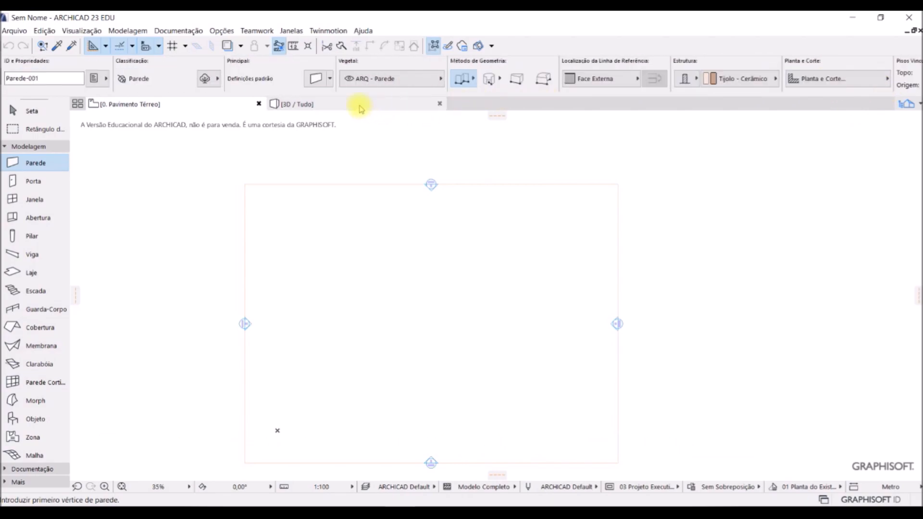
Step: Set the slab defaults for floors to the ARQ - Piso layer and the Concreto - Contra Piso building material
{"action": "mouse_move", "coordinate": [361, 106]}
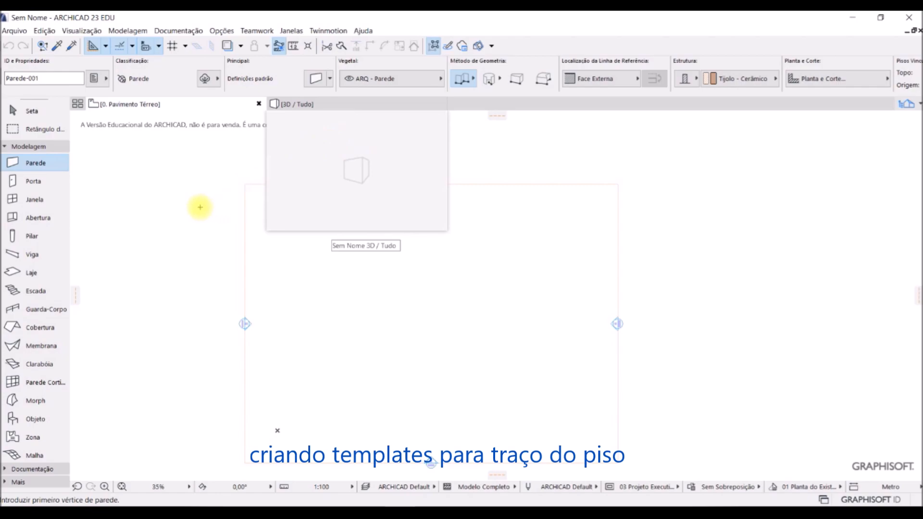
{"action": "left_click", "coordinate": [32, 274]}
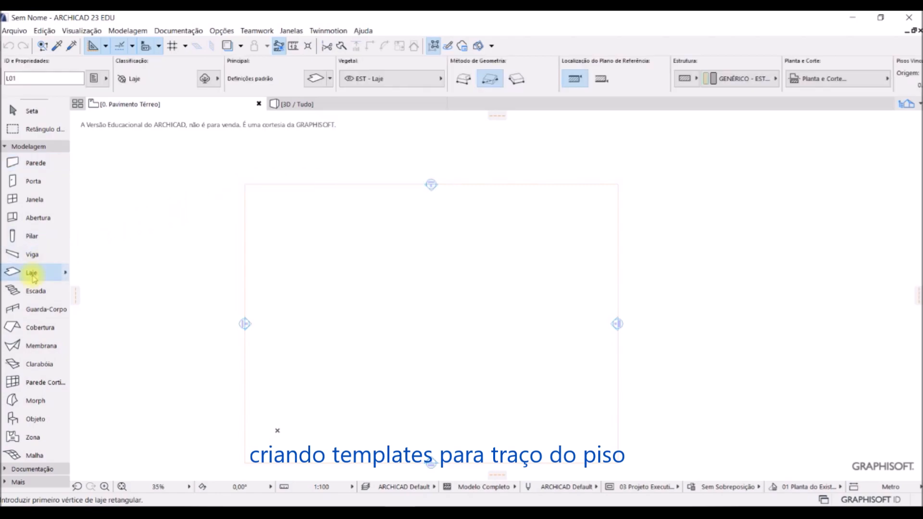
{"action": "left_click", "coordinate": [404, 78]}
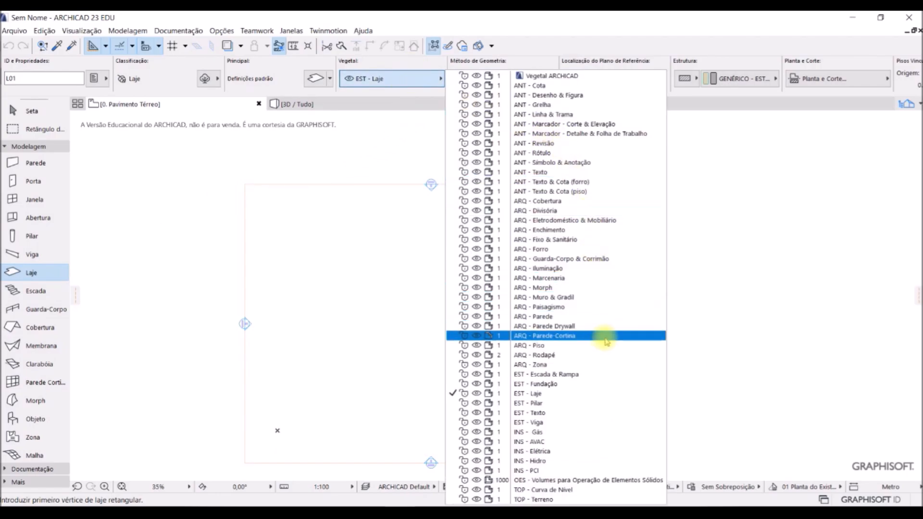
{"action": "left_click", "coordinate": [588, 346]}
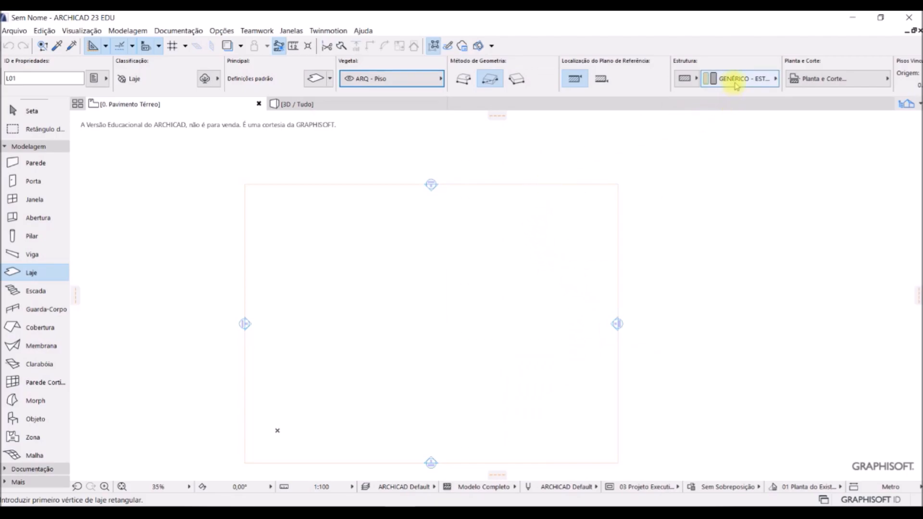
{"action": "left_click", "coordinate": [735, 82]}
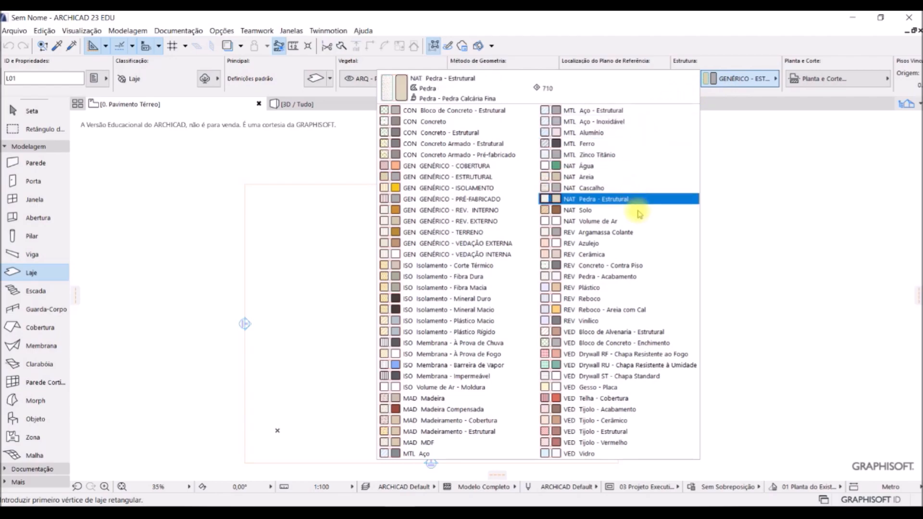
{"action": "left_click", "coordinate": [649, 267]}
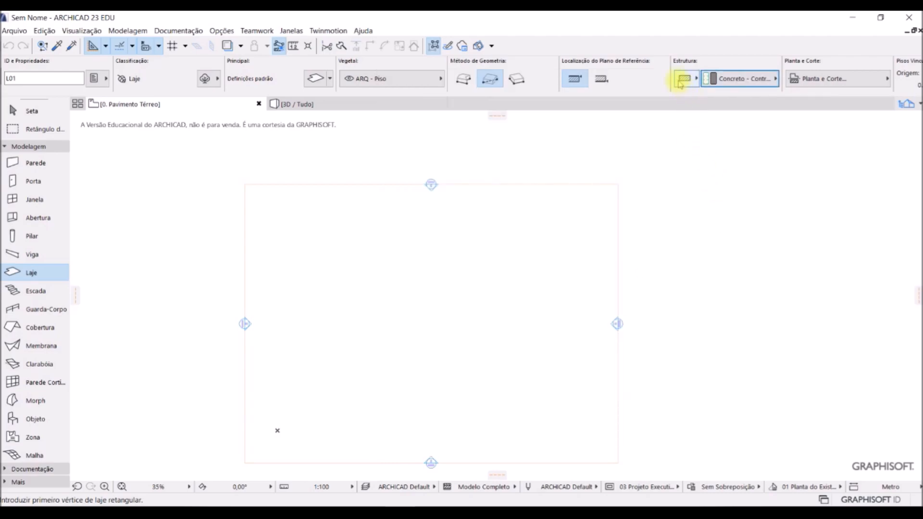
Step: Change the floor slab's cut line pen to a dark grey pen in the plan and section settings
{"action": "scroll", "coordinate": [679, 79], "scroll_direction": "down", "scroll_amount": 3}
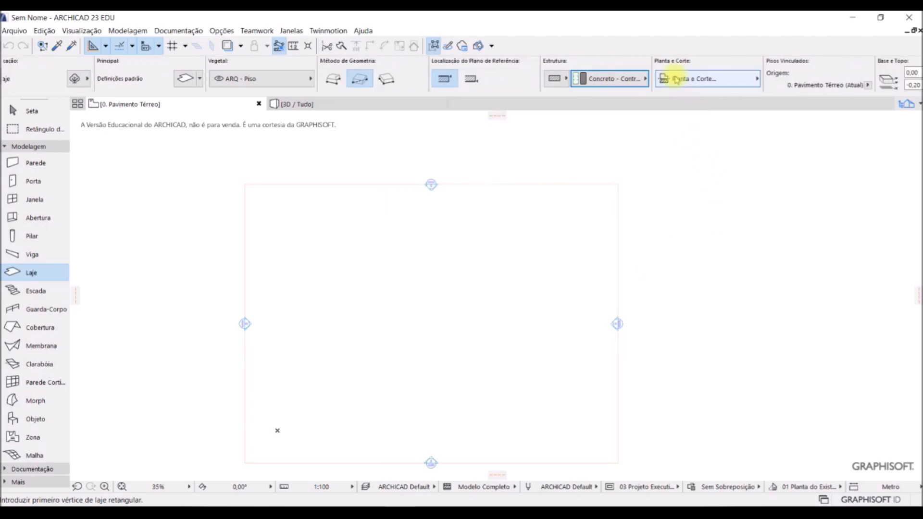
{"action": "left_click", "coordinate": [730, 81]}
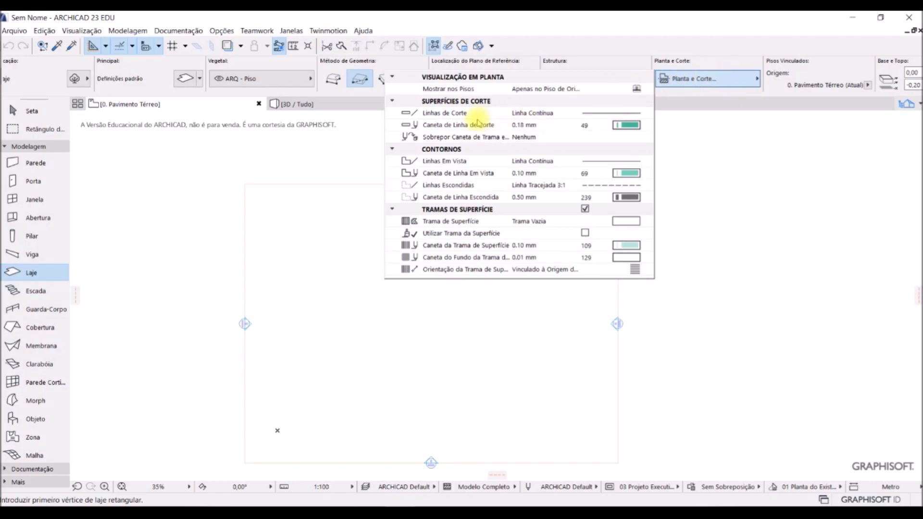
{"action": "left_click", "coordinate": [626, 125]}
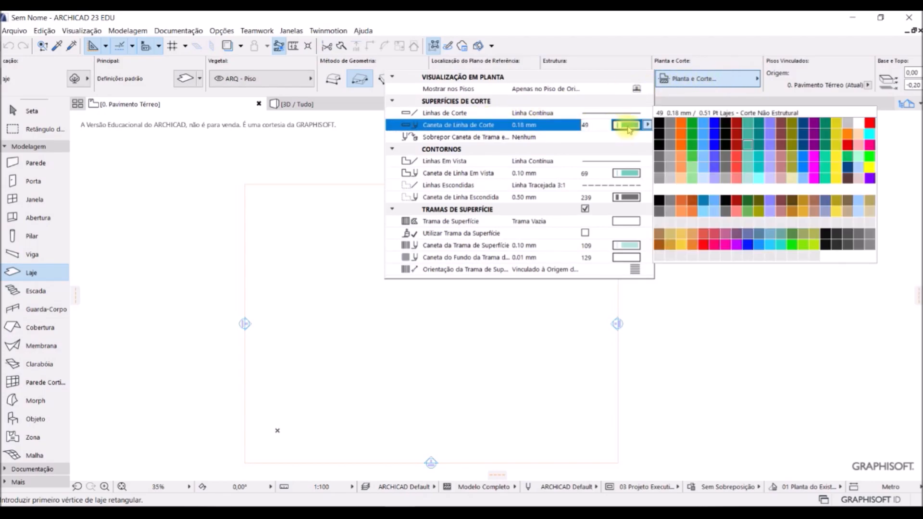
{"action": "left_click", "coordinate": [859, 246]}
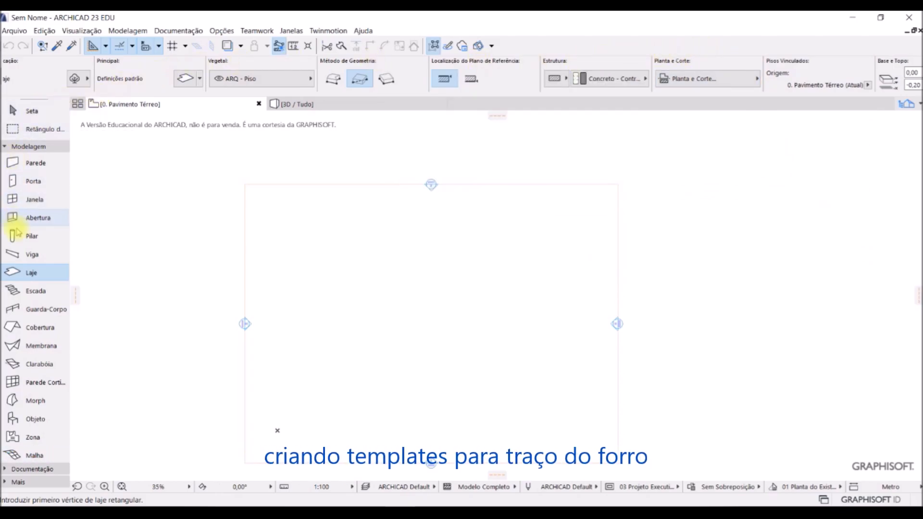
Step: Set the slab defaults for ceilings to the ARQ - Forro layer and the Concreto Armado - Estrutural material, and check the cut line pen
{"action": "left_click", "coordinate": [291, 81]}
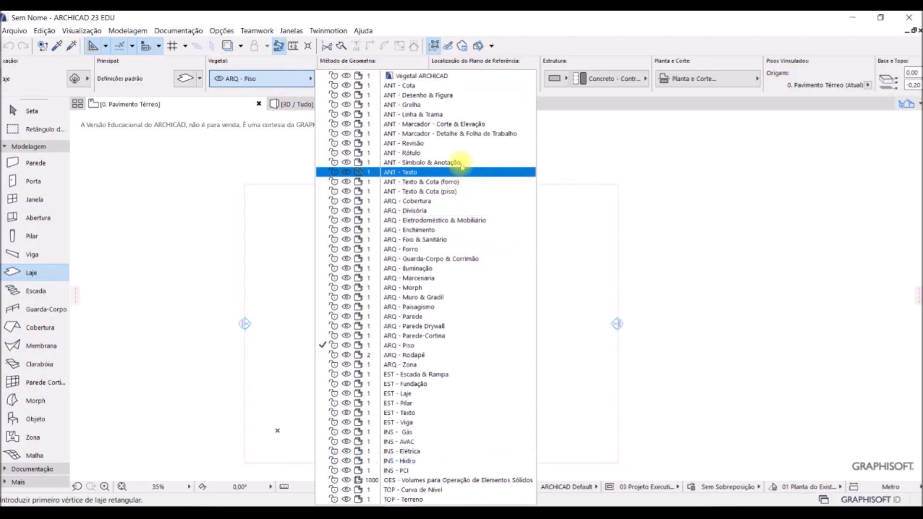
{"action": "left_click", "coordinate": [469, 249]}
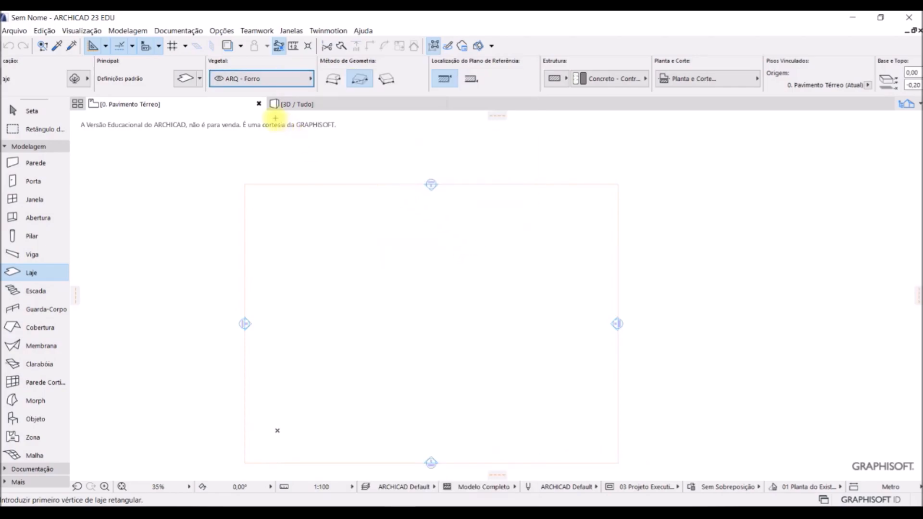
{"action": "left_click", "coordinate": [639, 78]}
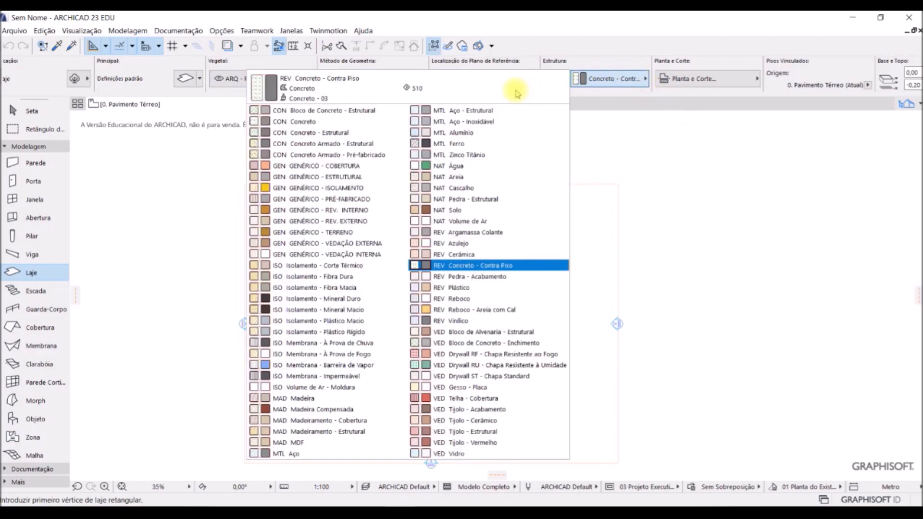
{"action": "left_click", "coordinate": [361, 144]}
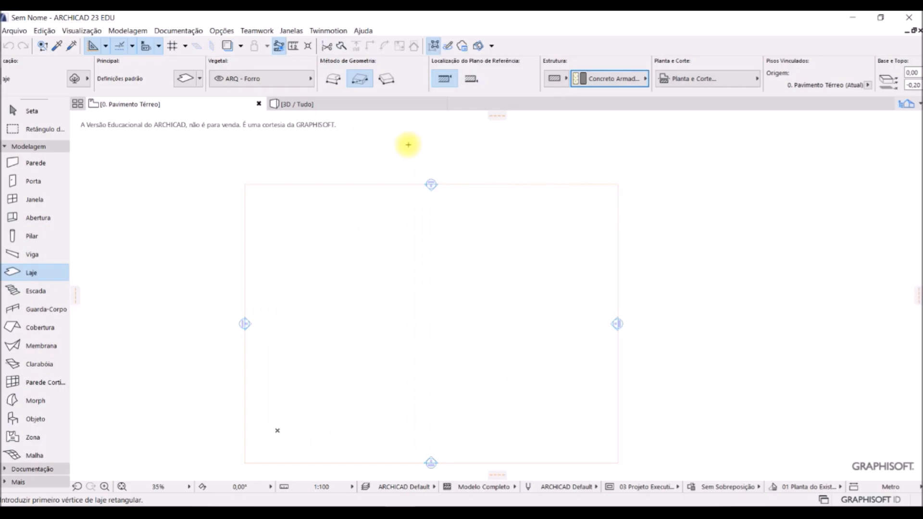
{"action": "left_click", "coordinate": [723, 83]}
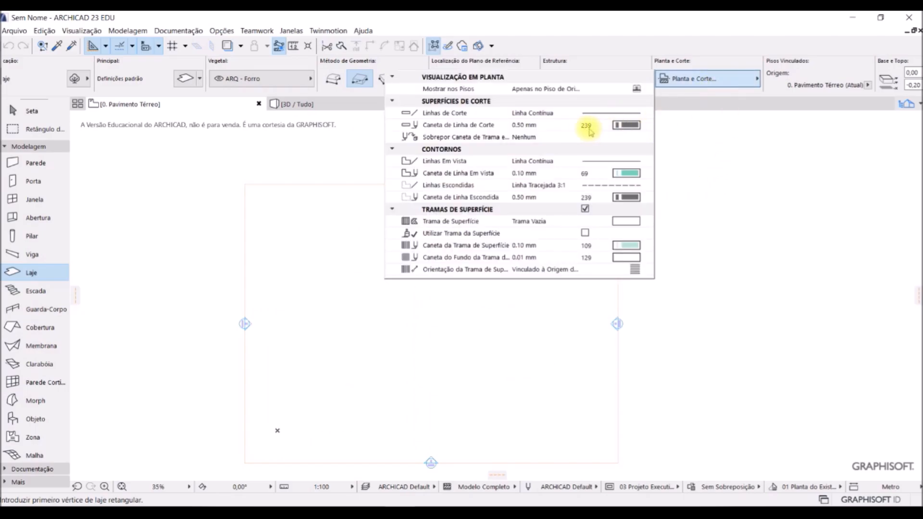
{"action": "left_click", "coordinate": [736, 49]}
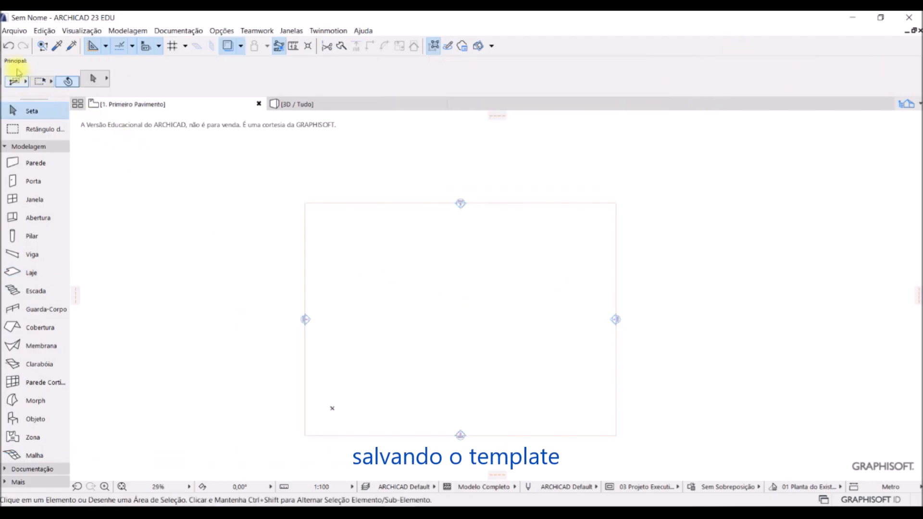
Step: Save the project as an ARCHICAD template over the existing TEMPLATE RABEL ARQUITETURA file in the SEMANA 03 folder
{"action": "left_click", "coordinate": [15, 31]}
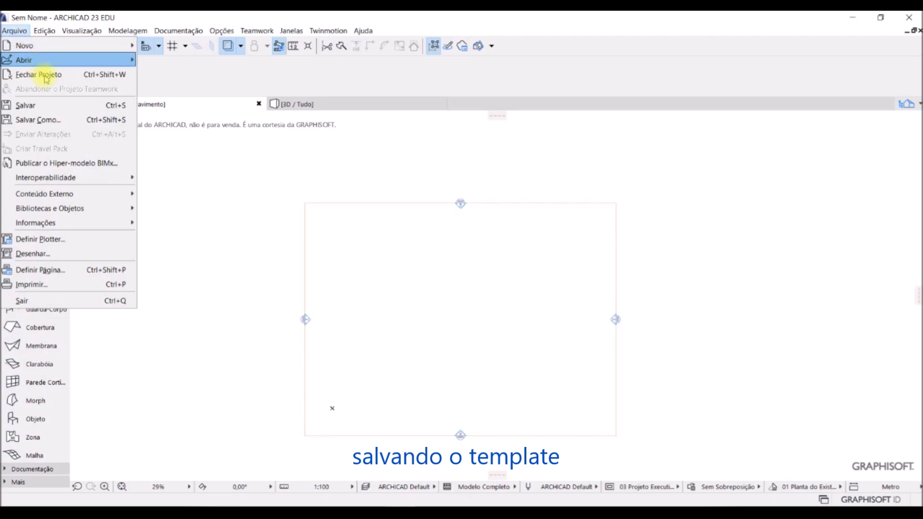
{"action": "left_click", "coordinate": [39, 120]}
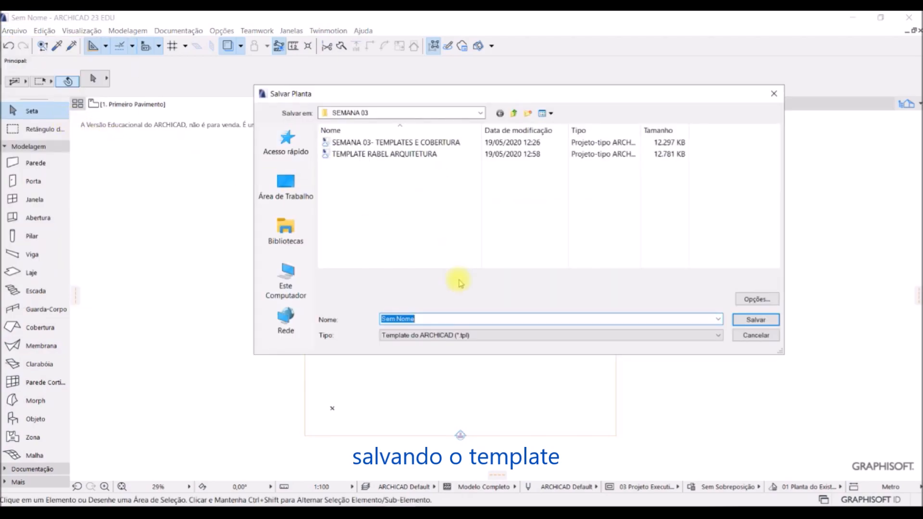
{"action": "left_click", "coordinate": [380, 154]}
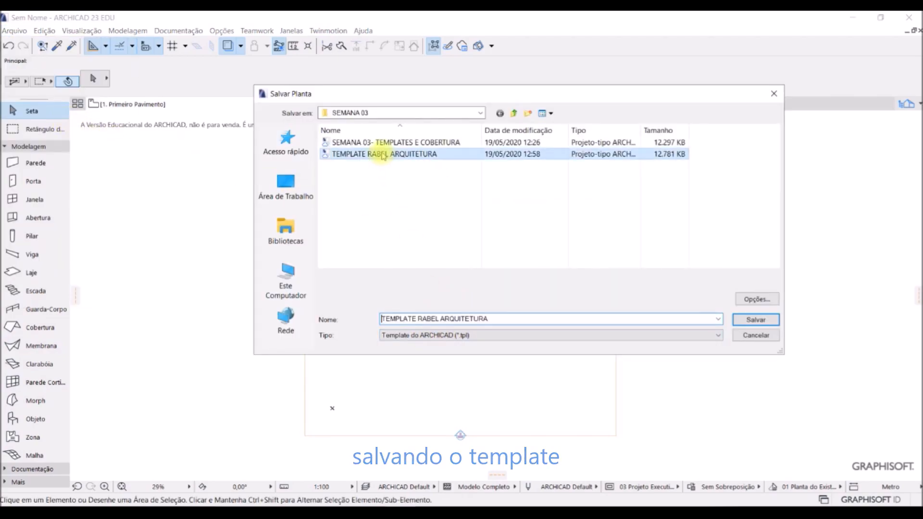
{"action": "left_click", "coordinate": [755, 320]}
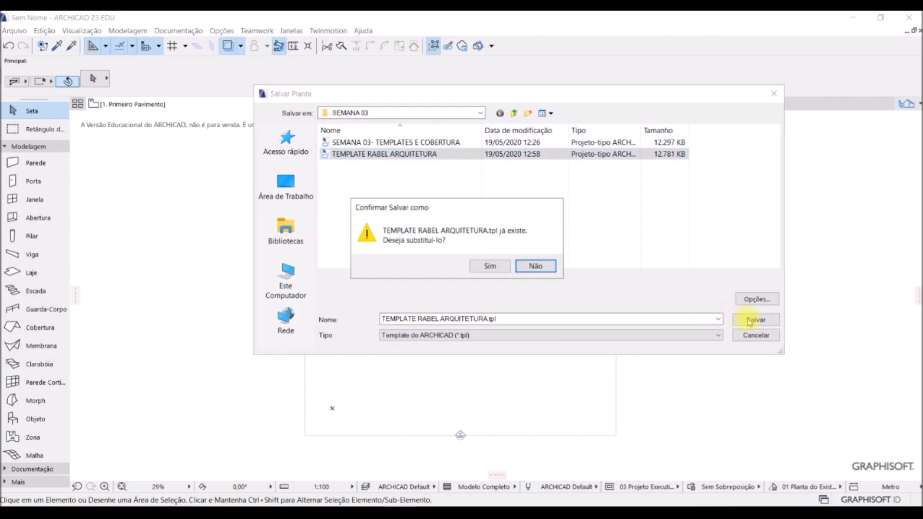
{"action": "left_click", "coordinate": [495, 267]}
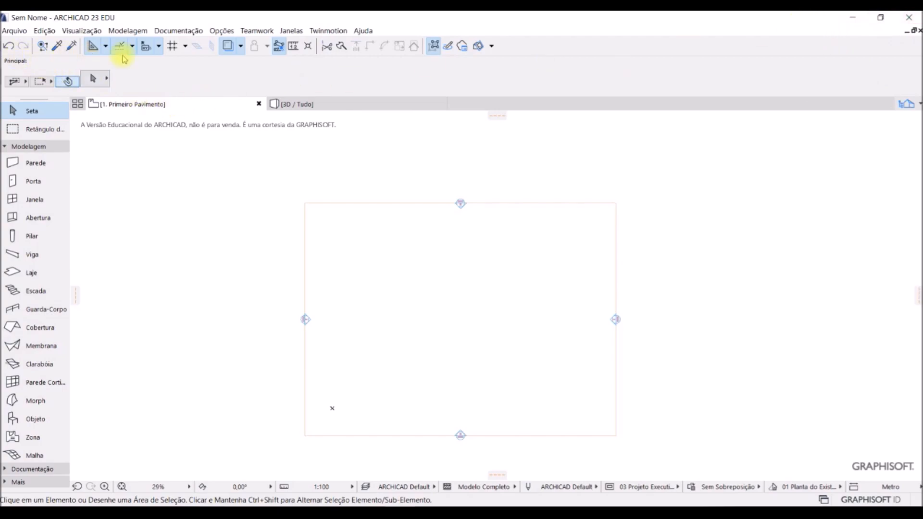
Step: Close the current session and open the TEMPLATE RABEL ARQUITETURA template from the SEMANA 03 folder in a fresh one
{"action": "left_click", "coordinate": [910, 19]}
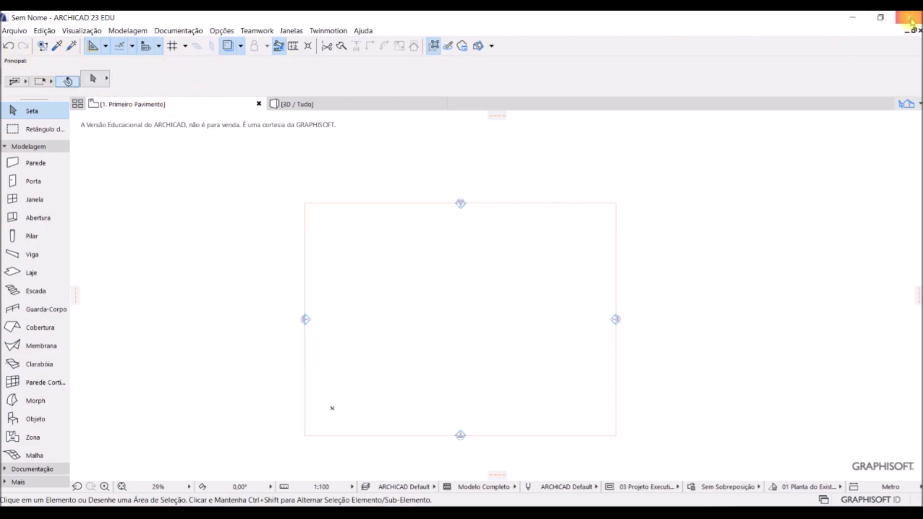
{"action": "left_click", "coordinate": [391, 209]}
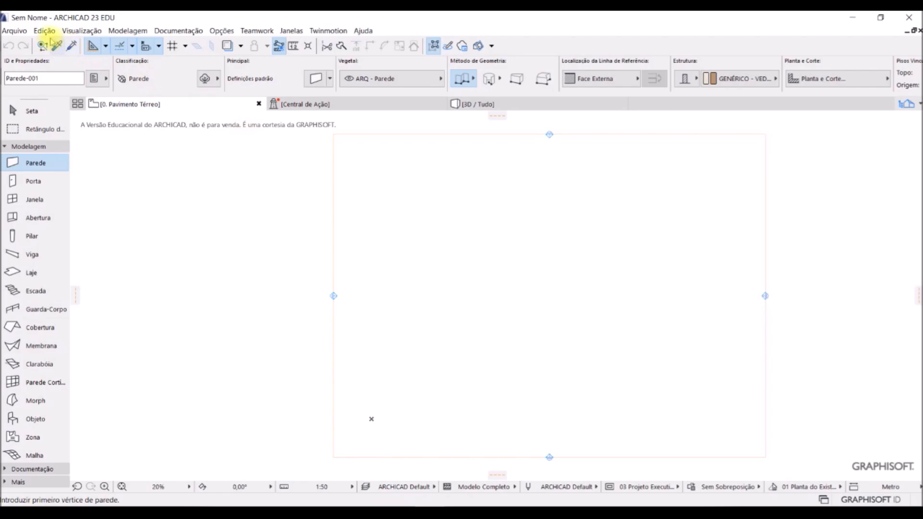
{"action": "left_click", "coordinate": [15, 30]}
{"action": "mouse_move", "coordinate": [60, 60]}
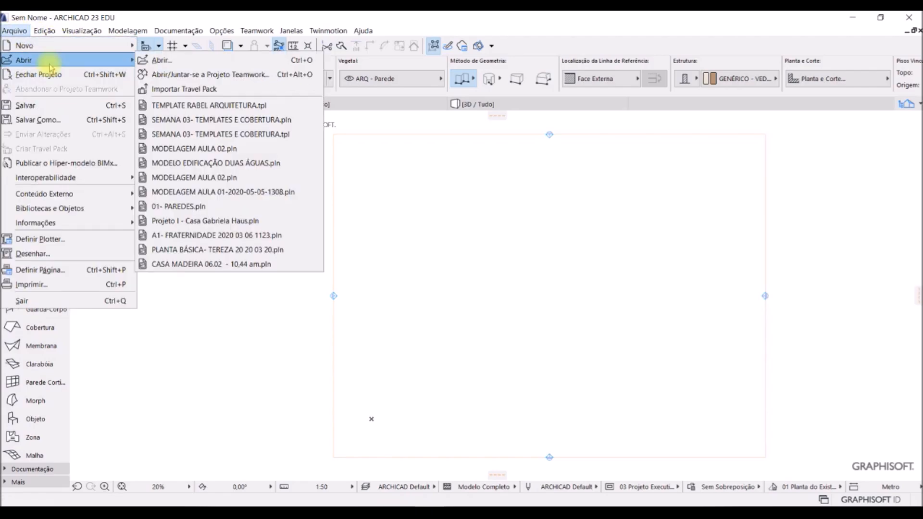
{"action": "left_click", "coordinate": [173, 61]}
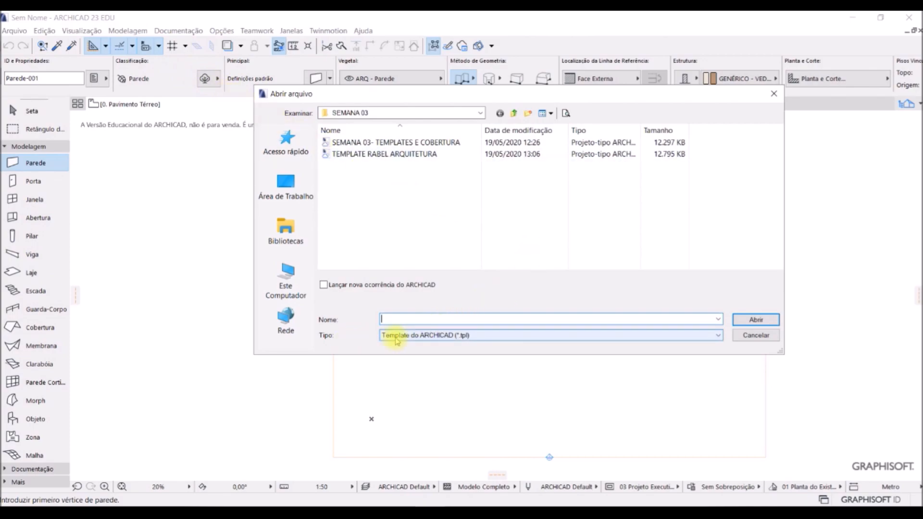
{"action": "left_click", "coordinate": [437, 157]}
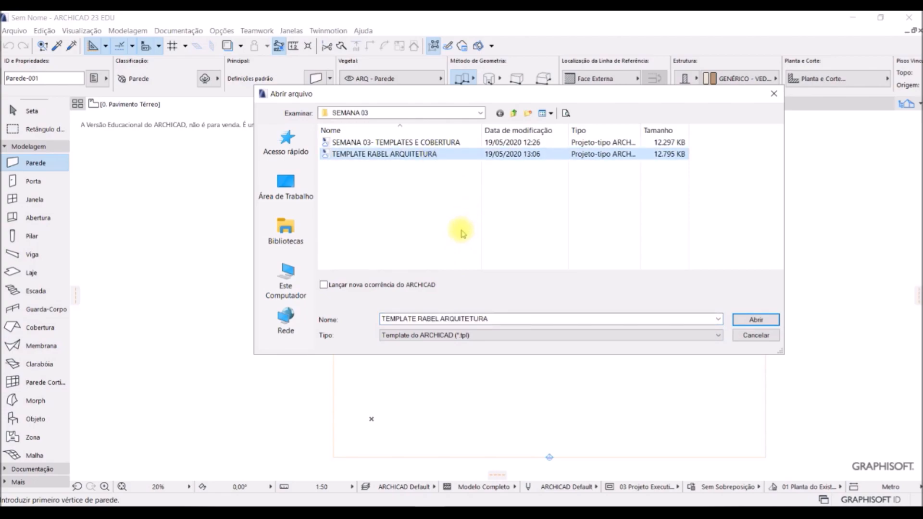
{"action": "left_click", "coordinate": [747, 319]}
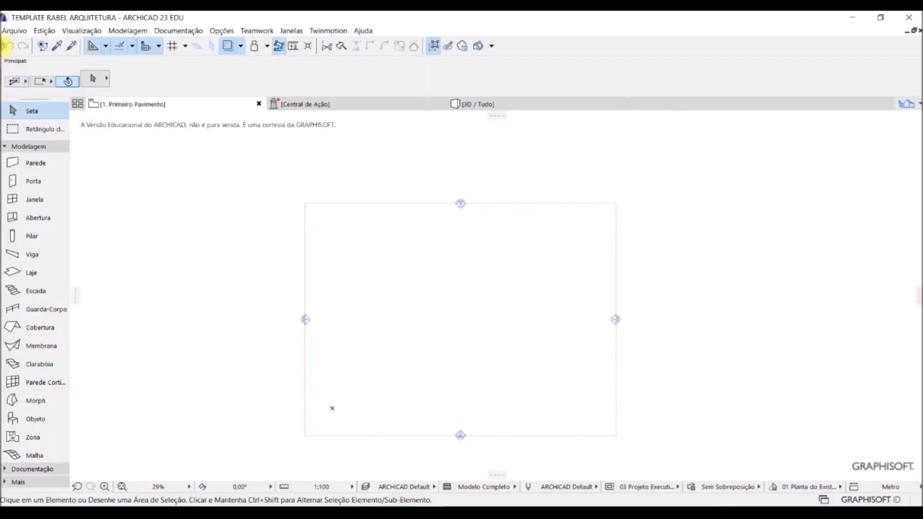
Step: Save the opened template as an ARCHICAD project (.pln) named SEMANA 03- PISO, PAREDE E FORRO in the SEMANA 03 folder
{"action": "left_click", "coordinate": [6, 31]}
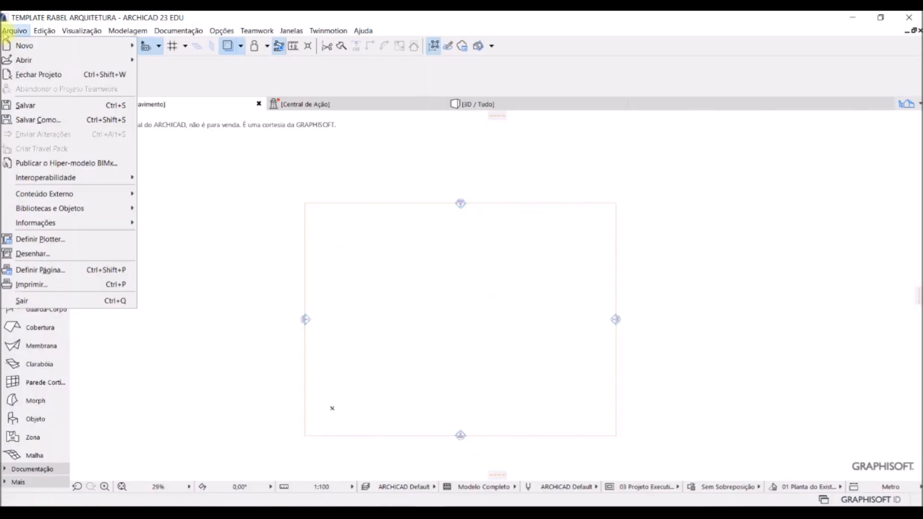
{"action": "left_click", "coordinate": [69, 118]}
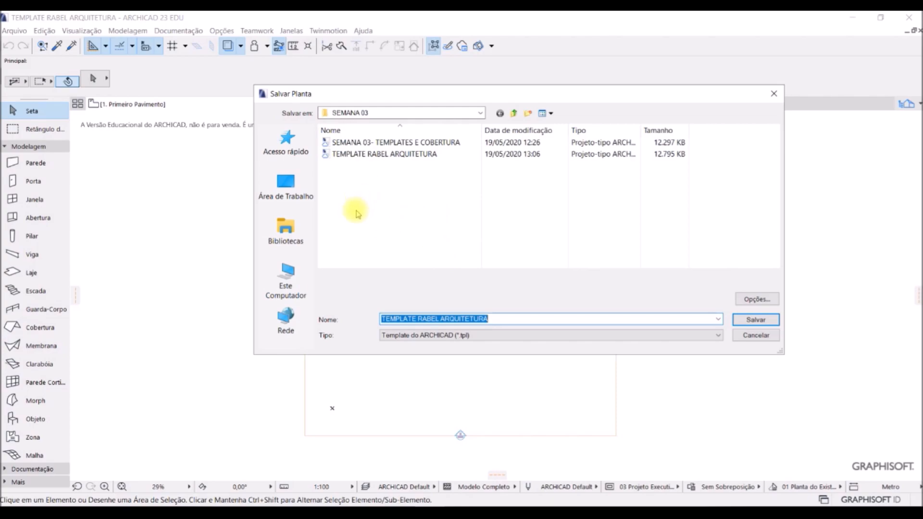
{"action": "left_click", "coordinate": [381, 142]}
{"action": "left_click", "coordinate": [521, 319]}
{"action": "left_click", "coordinate": [524, 320]}
{"action": "left_click_drag", "start_coordinate": [524, 319], "coordinate": [417, 318]}
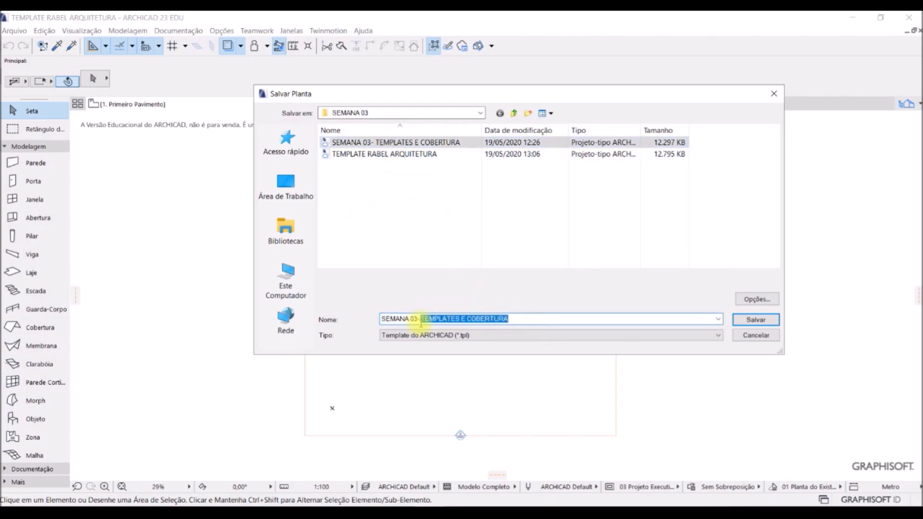
{"action": "type", "text": "PISO, PAREDE E FORRO"}
{"action": "left_click", "coordinate": [508, 337]}
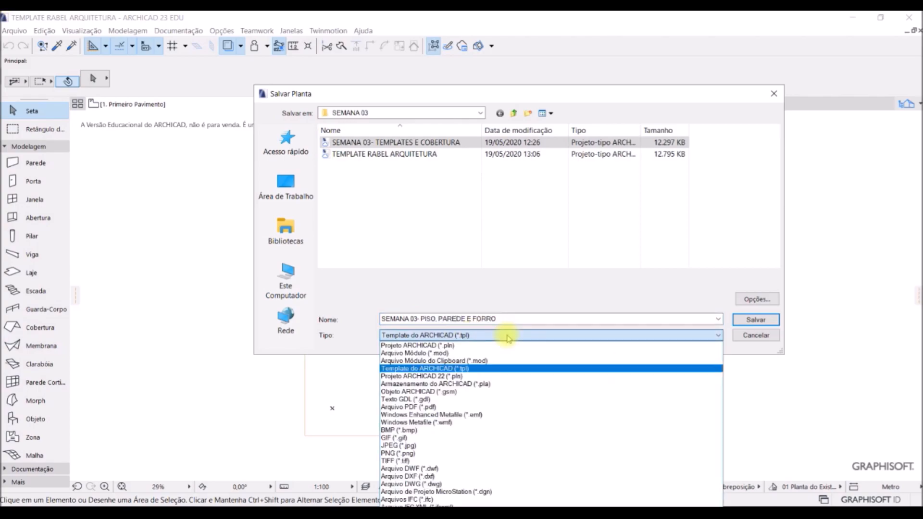
{"action": "left_click", "coordinate": [484, 346]}
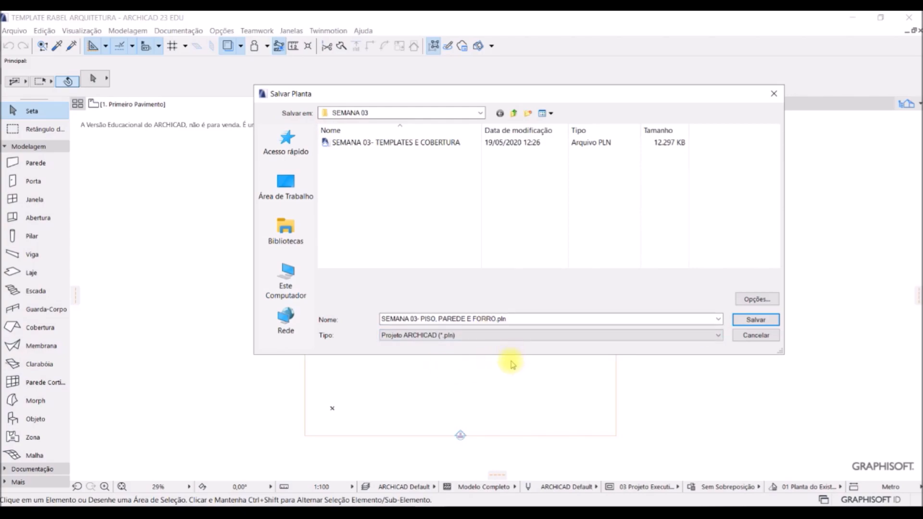
{"action": "left_click", "coordinate": [743, 321]}
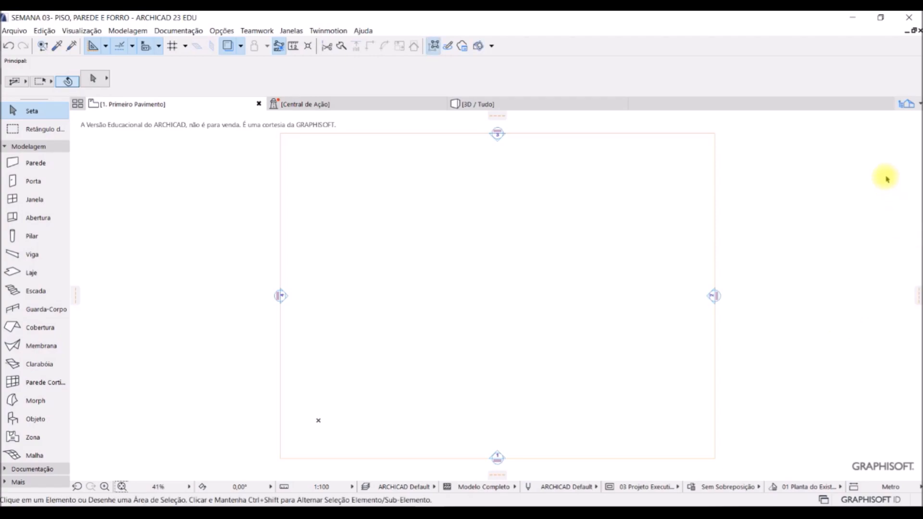
Step: Open the 0. Pavimento Térreo floor plan and activate the Wall tool, reviewing its default settings
{"action": "left_click", "coordinate": [908, 105]}
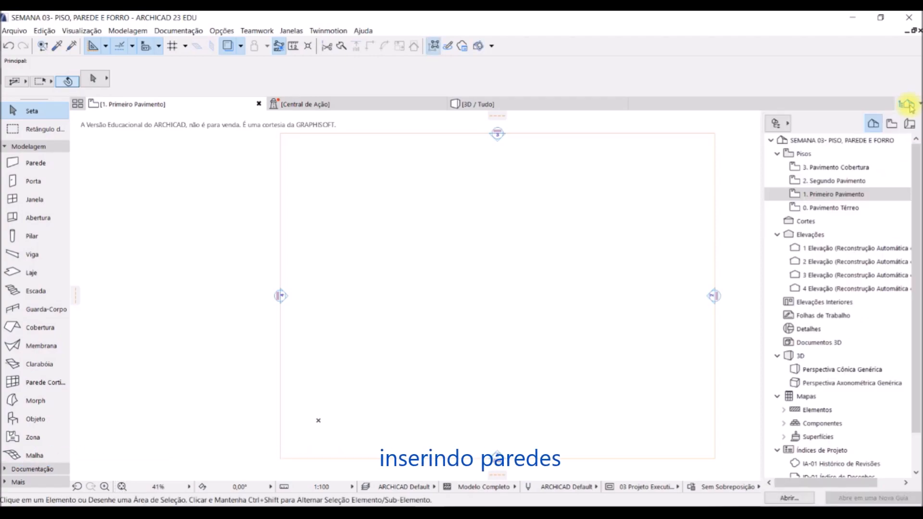
{"action": "left_click", "coordinate": [834, 212]}
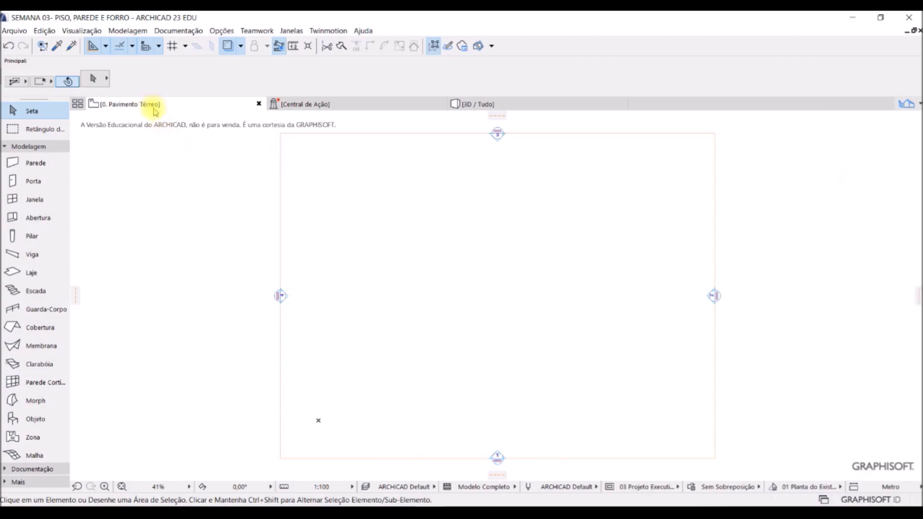
{"action": "double_click", "coordinate": [29, 163]}
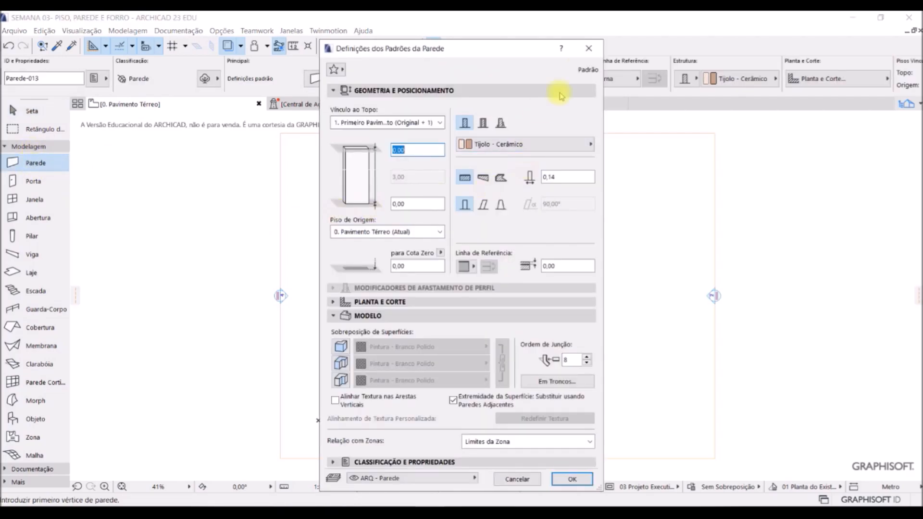
{"action": "left_click", "coordinate": [588, 48]}
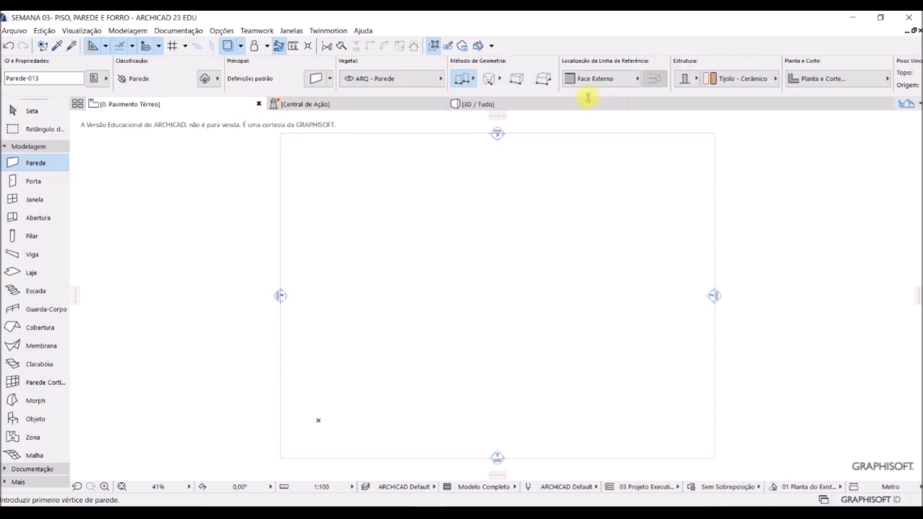
{"action": "scroll", "coordinate": [780, 83], "scroll_direction": "down", "scroll_amount": 7}
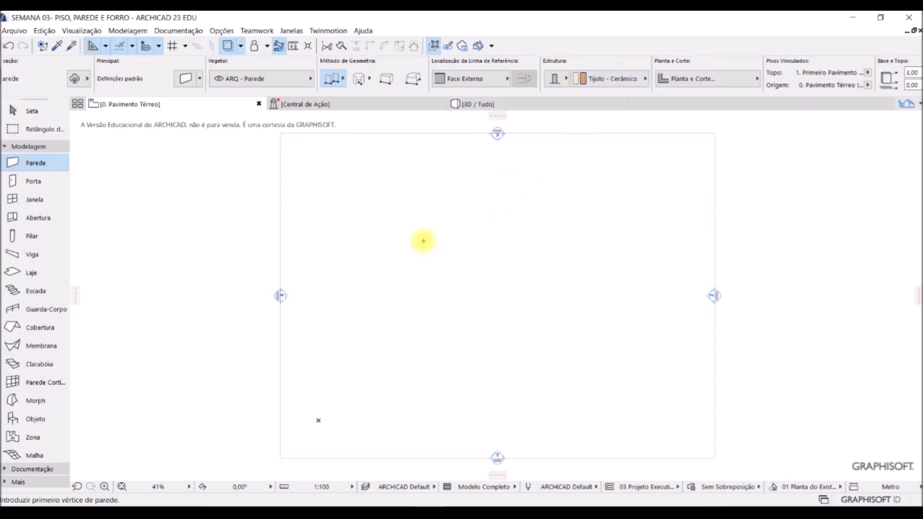
Step: Draw three connected walls for the building's upper, right and lower sides, starting at the upper-left corner and running clockwise
{"action": "left_click", "coordinate": [393, 230]}
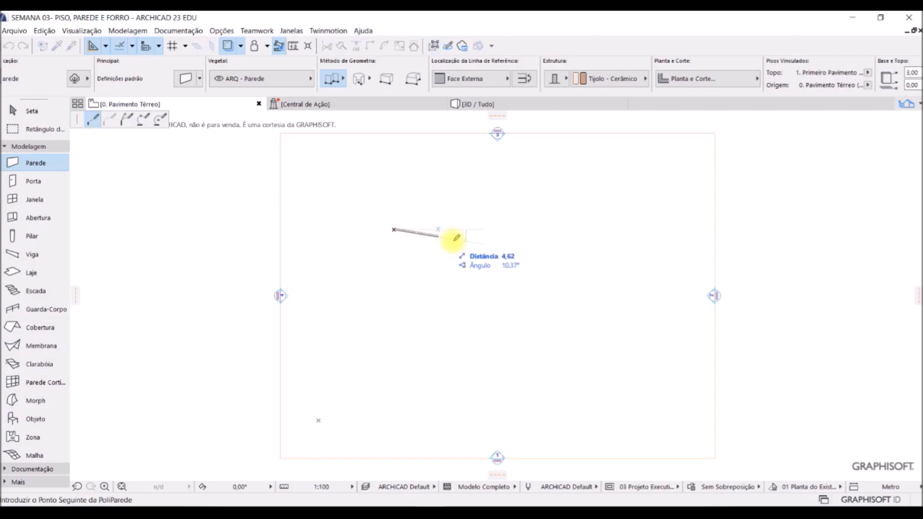
{"action": "scroll", "coordinate": [510, 227], "scroll_direction": "up", "scroll_amount": 3}
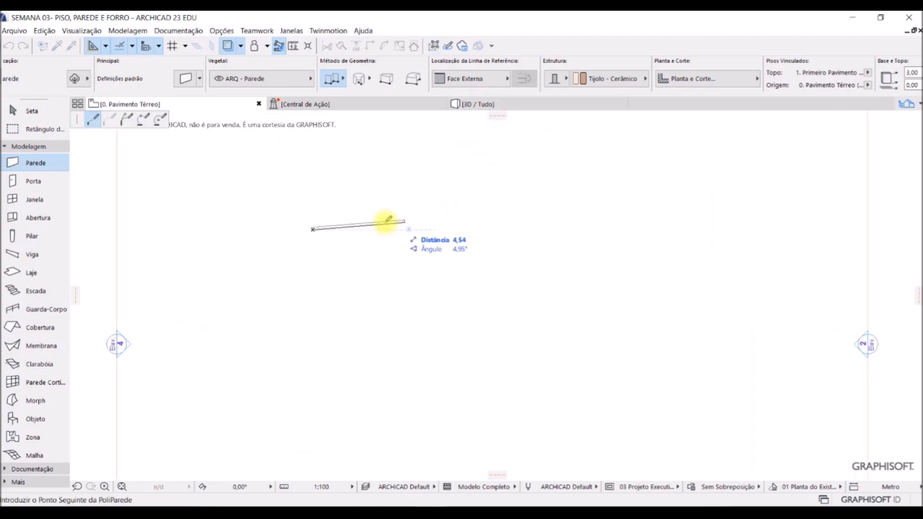
{"action": "scroll", "coordinate": [411, 229], "scroll_direction": "up", "scroll_amount": 1}
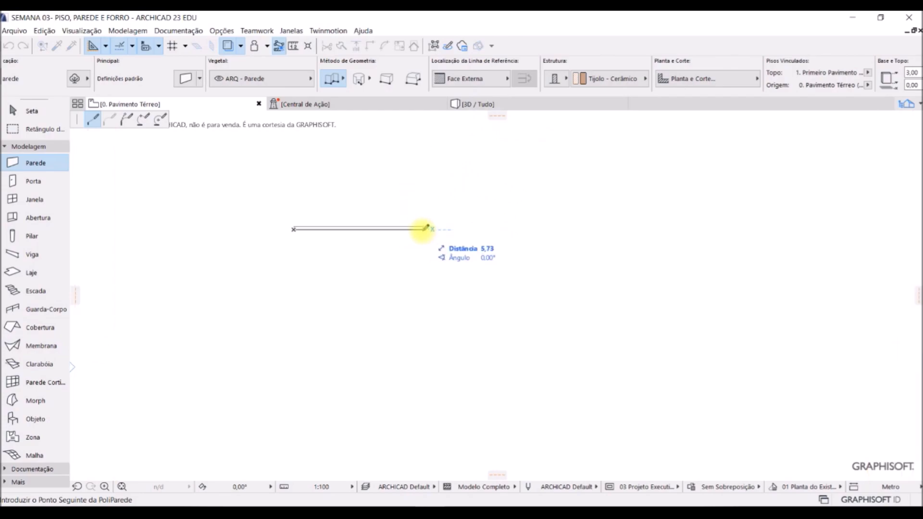
{"action": "left_click", "coordinate": [407, 230]}
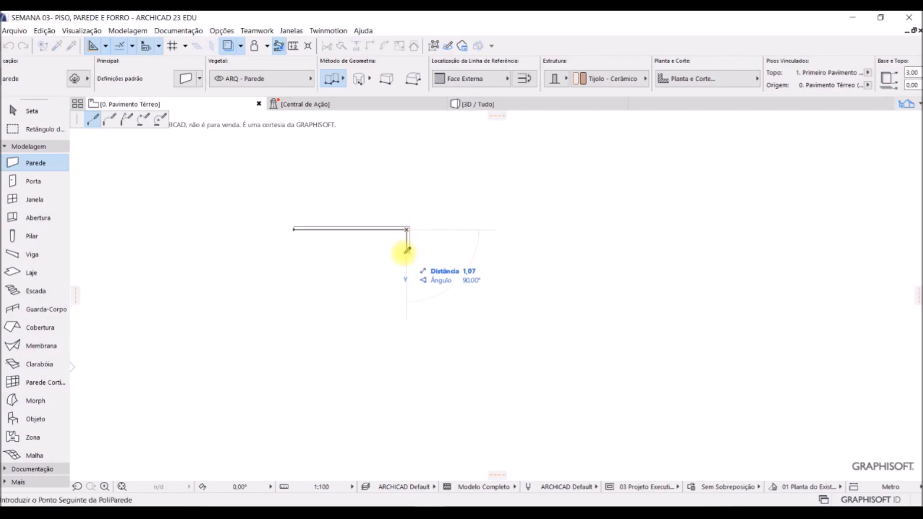
{"action": "left_click", "coordinate": [407, 410]}
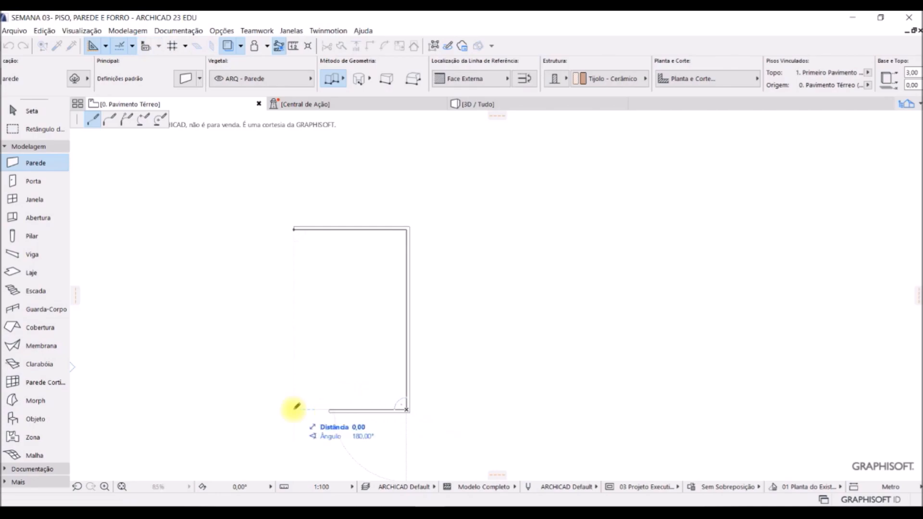
{"action": "left_click", "coordinate": [293, 410]}
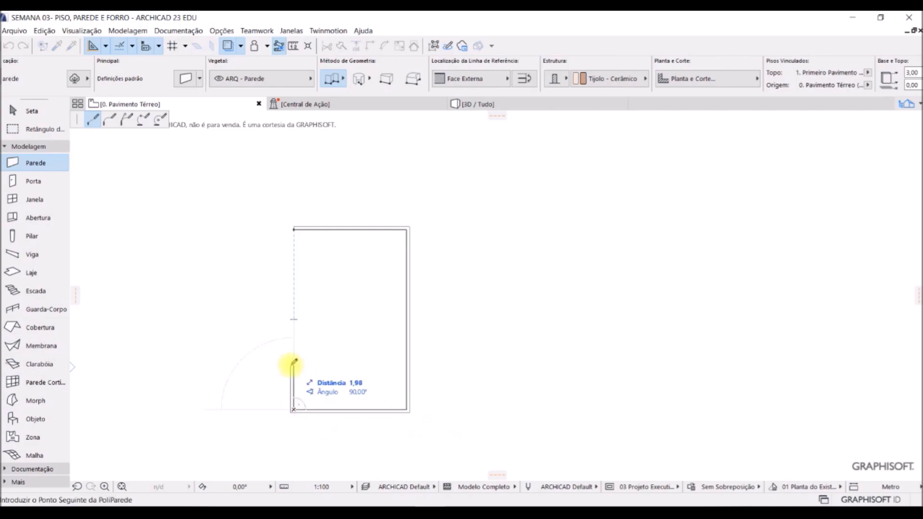
Step: Continue the wall chain along the left side with a projection 2 m deep and 3 m long, and close it at the starting corner
{"action": "left_click", "coordinate": [294, 364]}
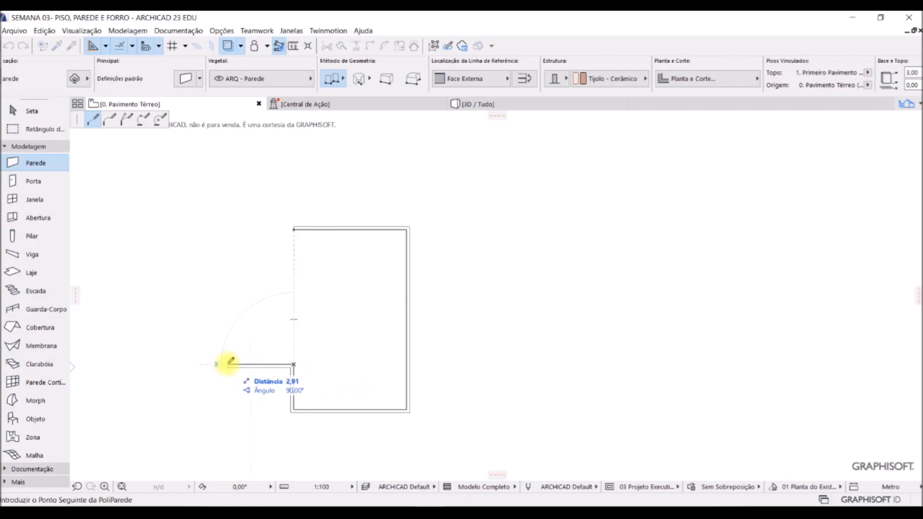
{"action": "left_click", "coordinate": [248, 364]}
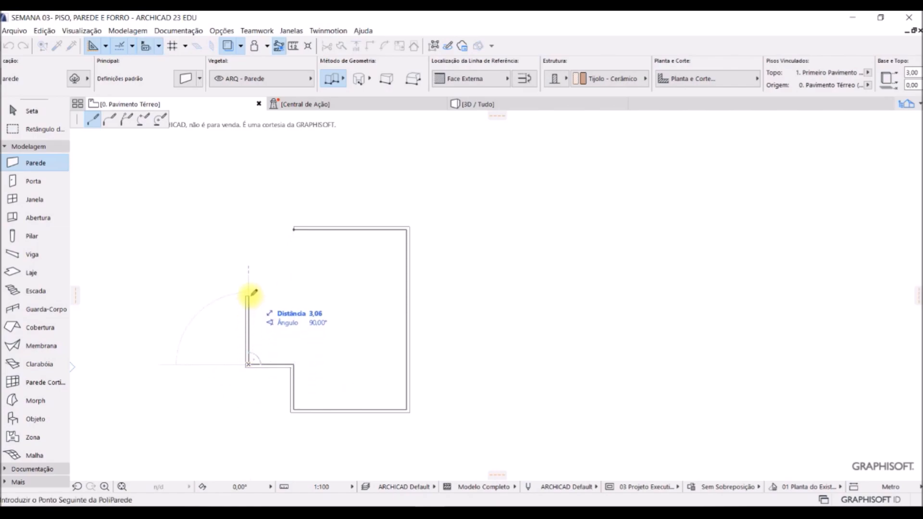
{"action": "type", "text": "3"}
{"action": "key", "text": "Return"}
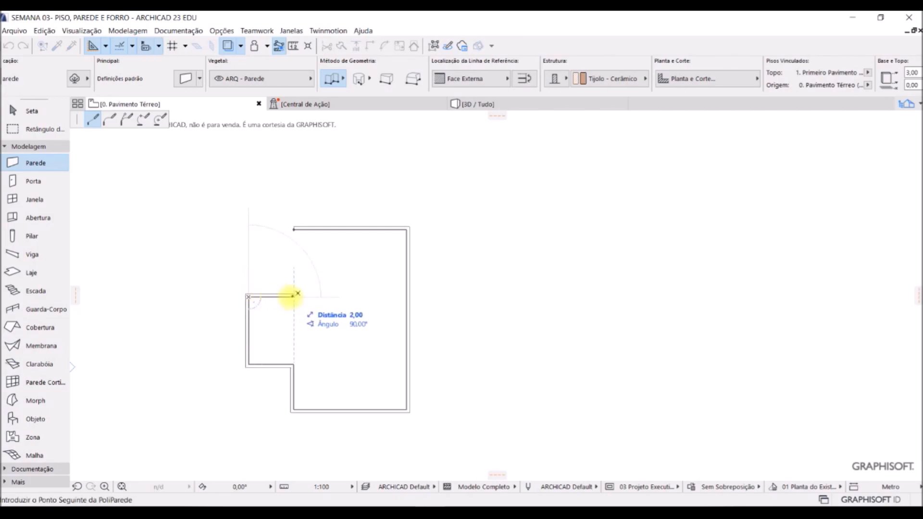
{"action": "left_click", "coordinate": [294, 296]}
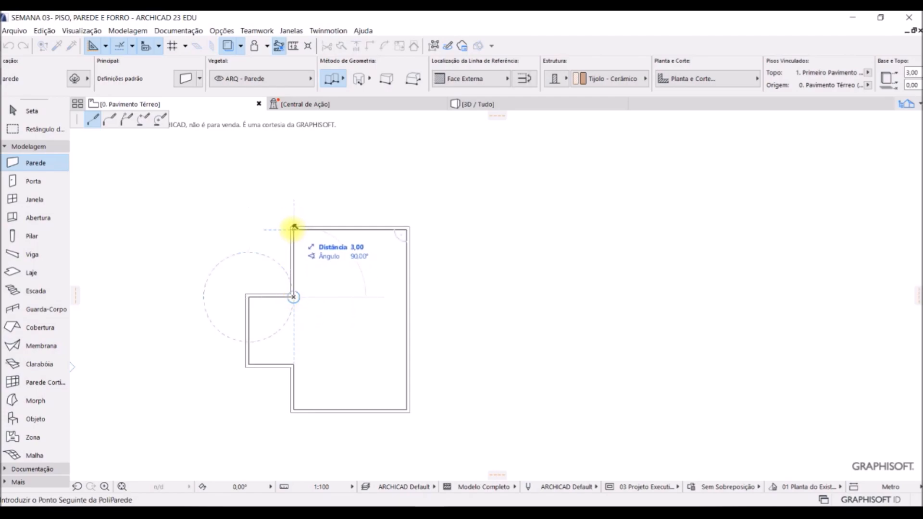
{"action": "left_click", "coordinate": [294, 226]}
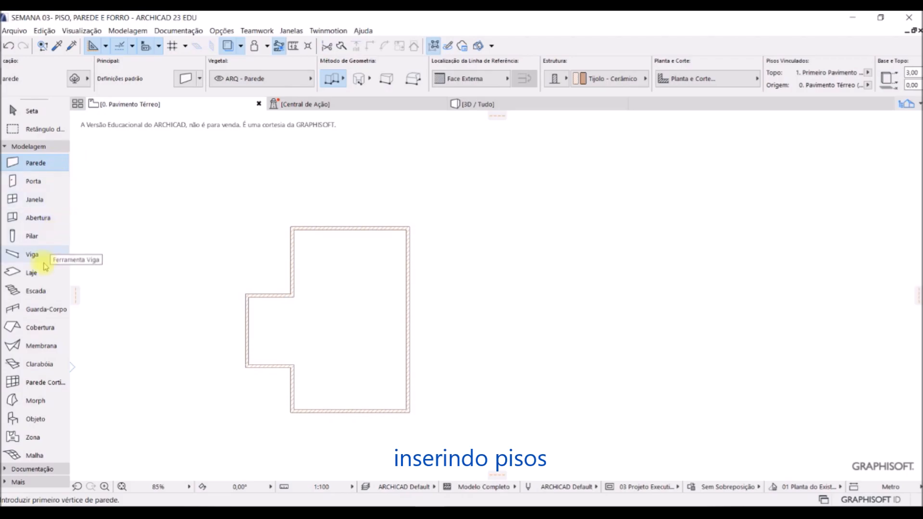
Step: Create a floor slab on the ARQ - Piso layer from the wall contour using the Slab tool and Magic Wand
{"action": "left_click", "coordinate": [42, 277]}
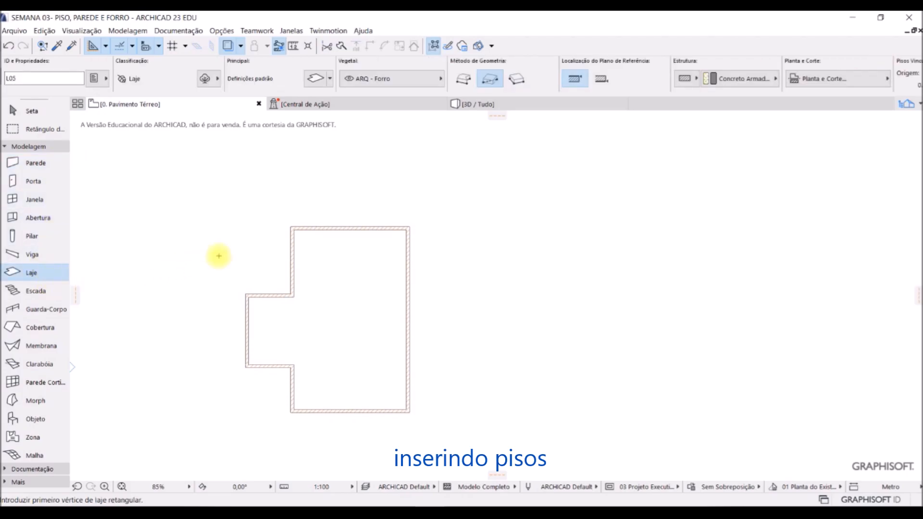
{"action": "left_click", "coordinate": [429, 81]}
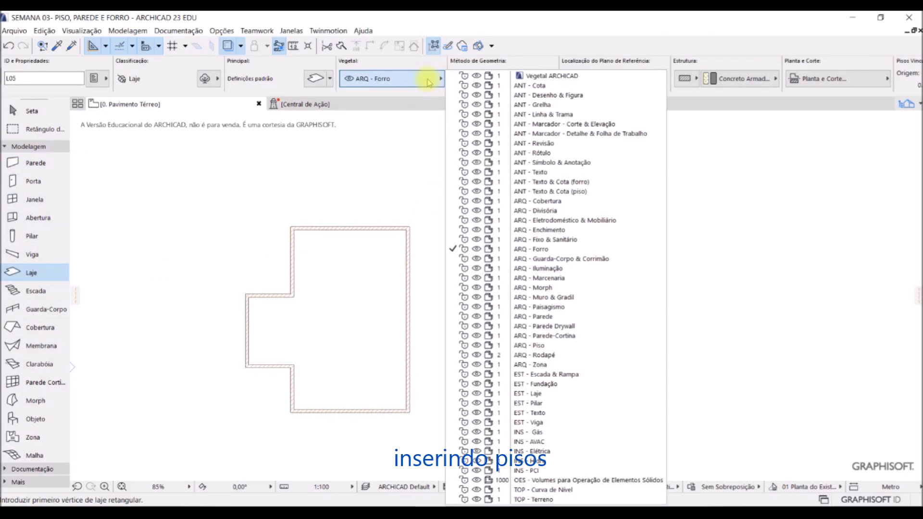
{"action": "left_click", "coordinate": [615, 347]}
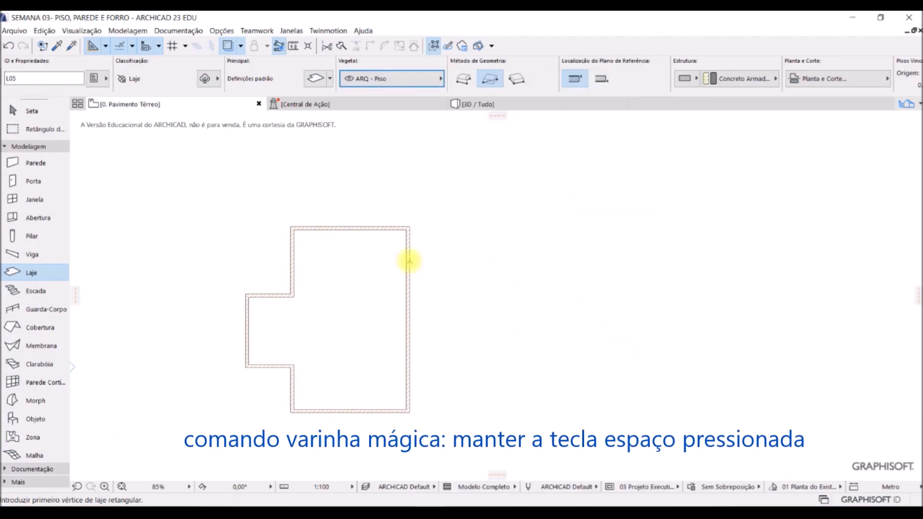
{"action": "middle_click_drag", "start_coordinate": [298, 319], "coordinate": [411, 304]}
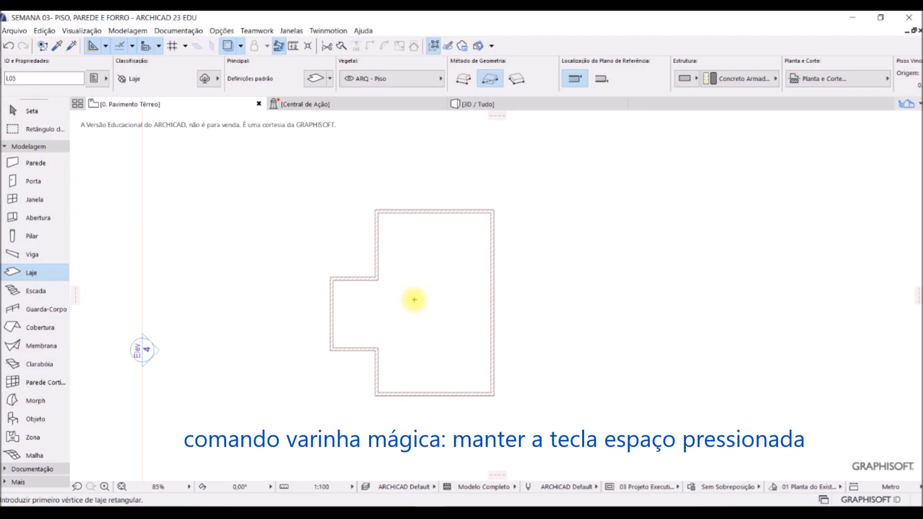
{"action": "key", "text": "space"}
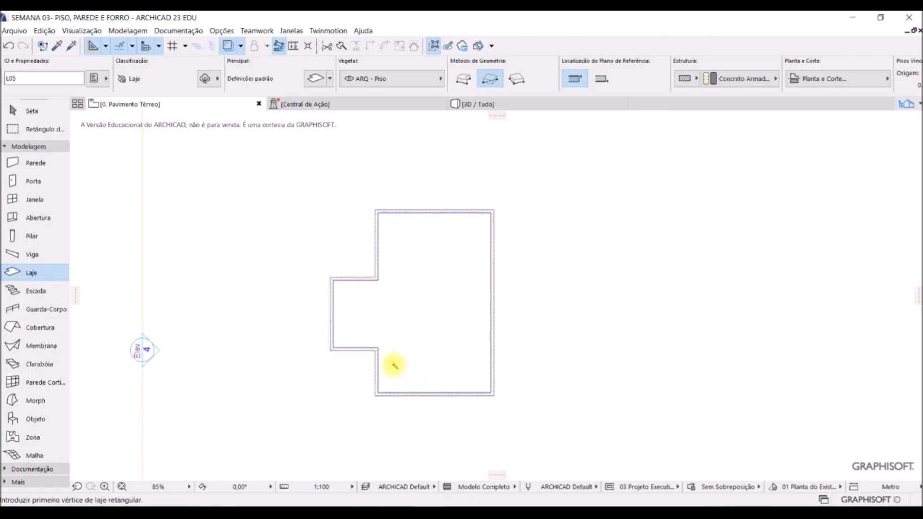
{"action": "scroll", "coordinate": [397, 221], "scroll_direction": "up", "scroll_amount": 2}
{"action": "scroll", "coordinate": [393, 221], "scroll_direction": "up", "scroll_amount": 2}
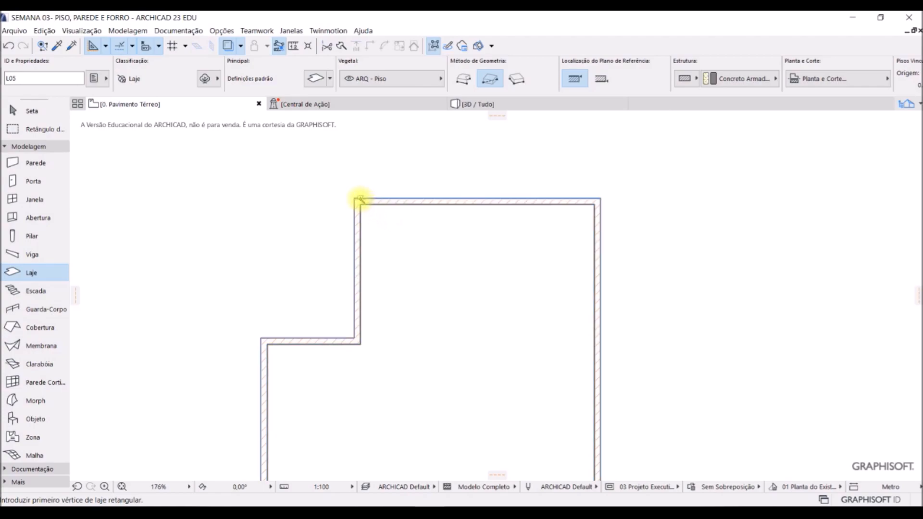
{"action": "scroll", "coordinate": [358, 198], "scroll_direction": "down", "scroll_amount": 2}
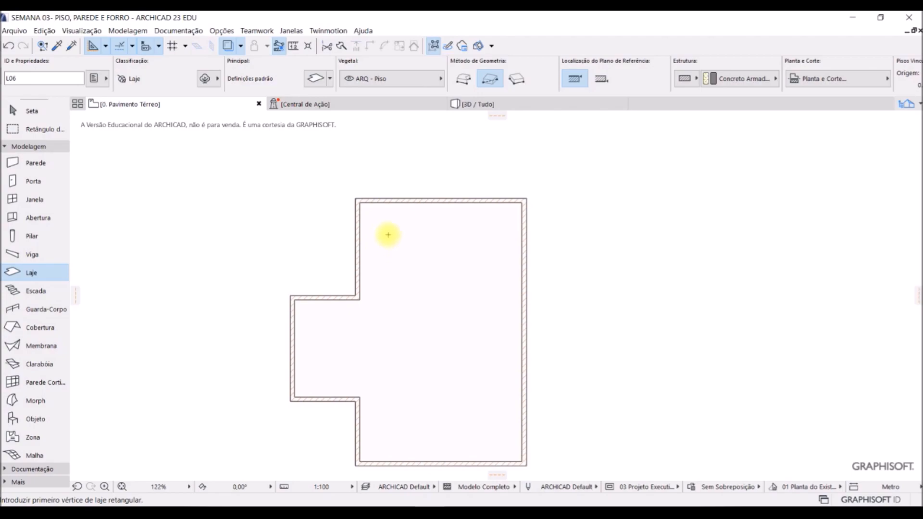
{"action": "key", "text": "Escape"}
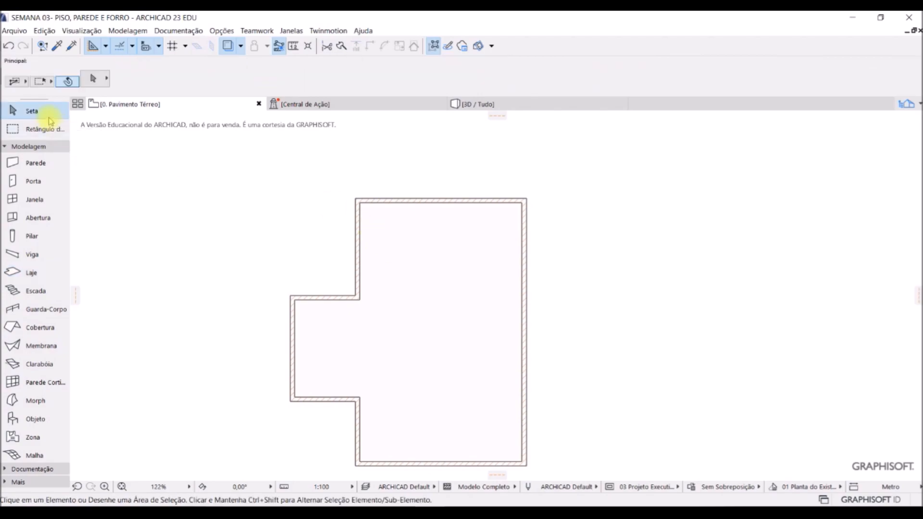
{"action": "left_click", "coordinate": [417, 293]}
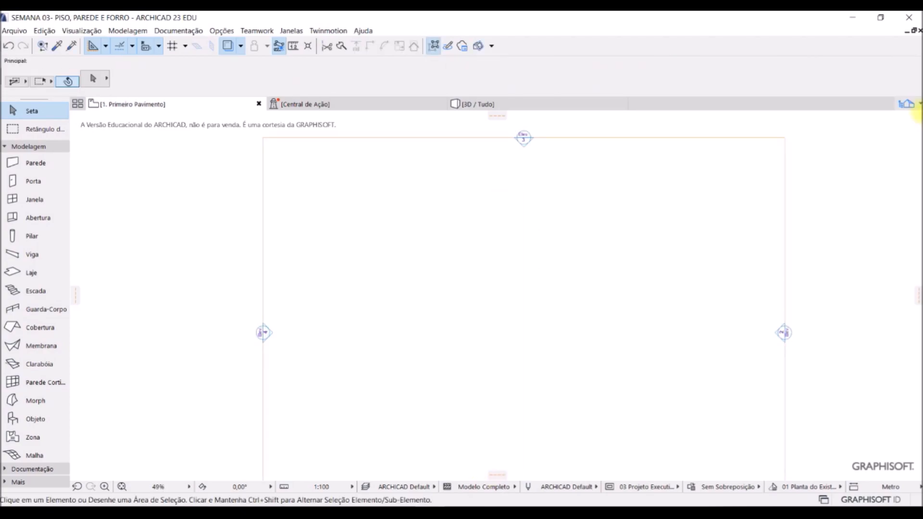
Step: Switch to the 0. Pavimento Térreo floor plan, and return to the 1. Primeiro Pavimento plan
{"action": "left_click", "coordinate": [916, 105]}
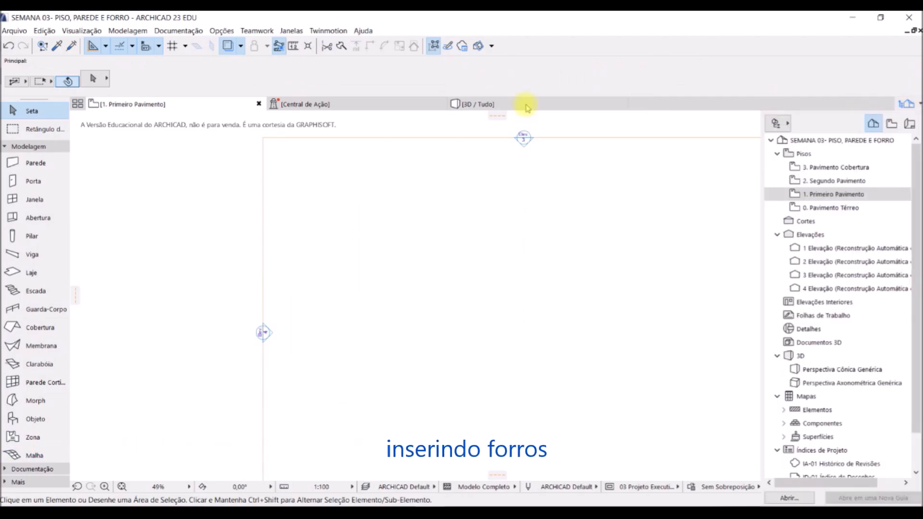
{"action": "key", "text": "ctrl+Down"}
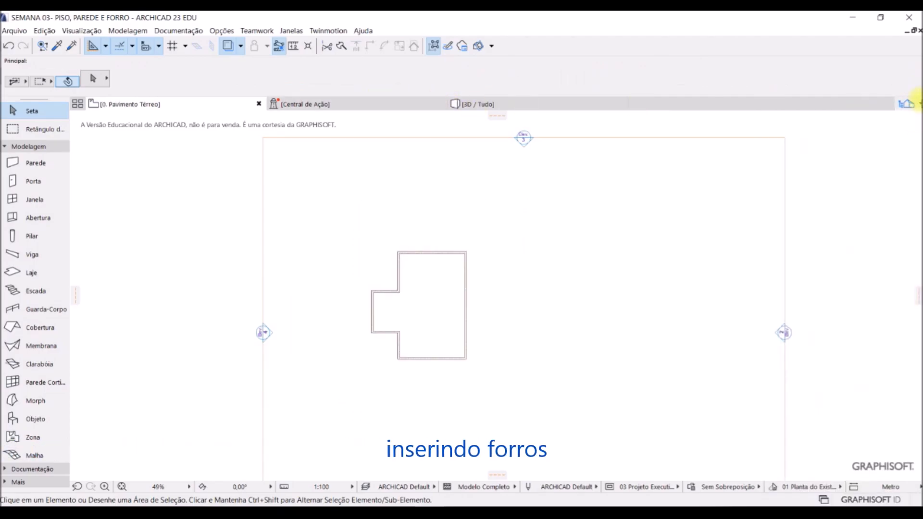
{"action": "left_click", "coordinate": [918, 100]}
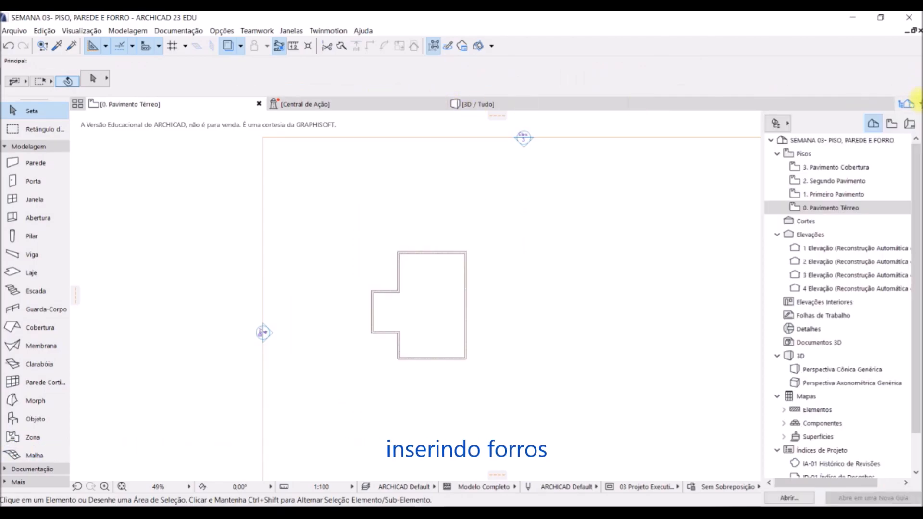
{"action": "left_click", "coordinate": [849, 194]}
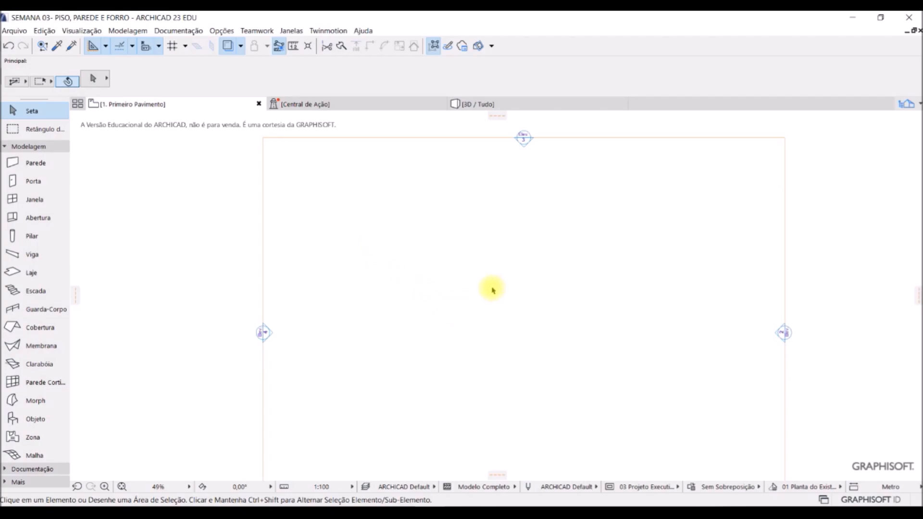
Step: Show 0. Pavimento Térreo as the trace reference in the 1. Primeiro Pavimento plan
{"action": "left_click", "coordinate": [917, 111]}
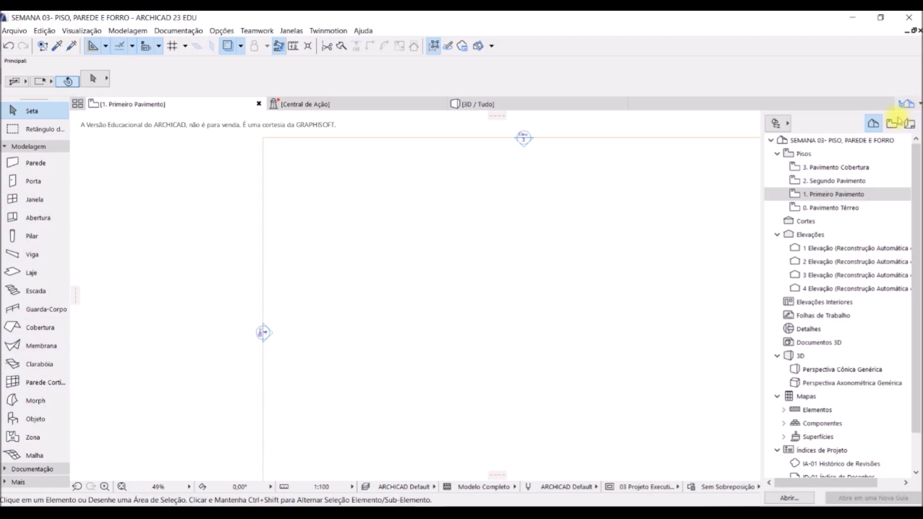
{"action": "left_click", "coordinate": [837, 209]}
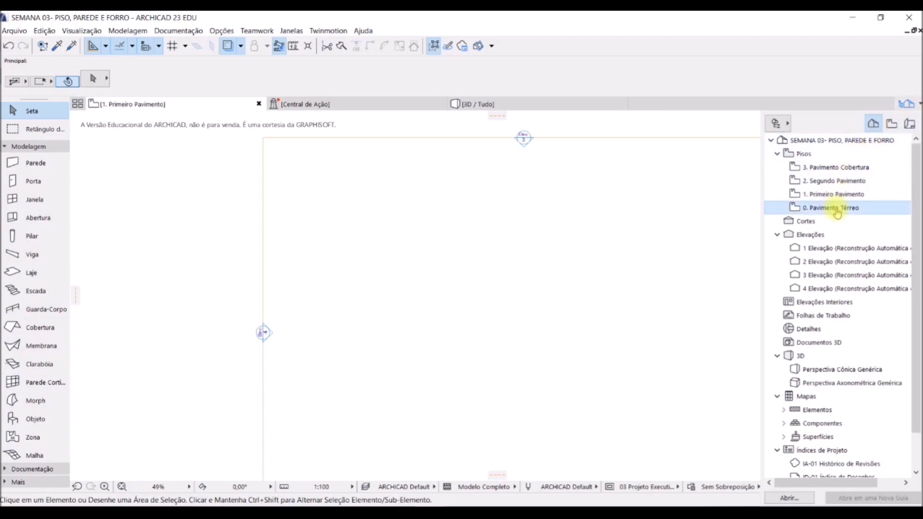
{"action": "right_click", "coordinate": [837, 212]}
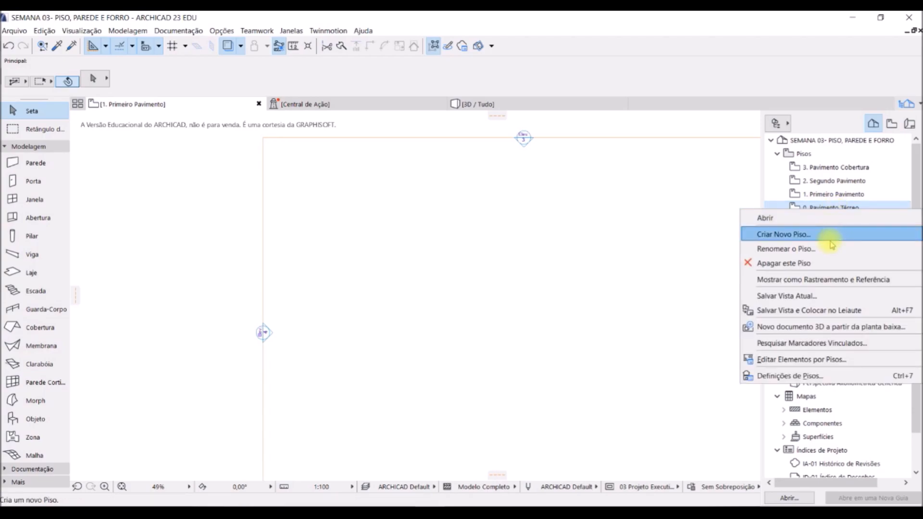
{"action": "left_click", "coordinate": [836, 283]}
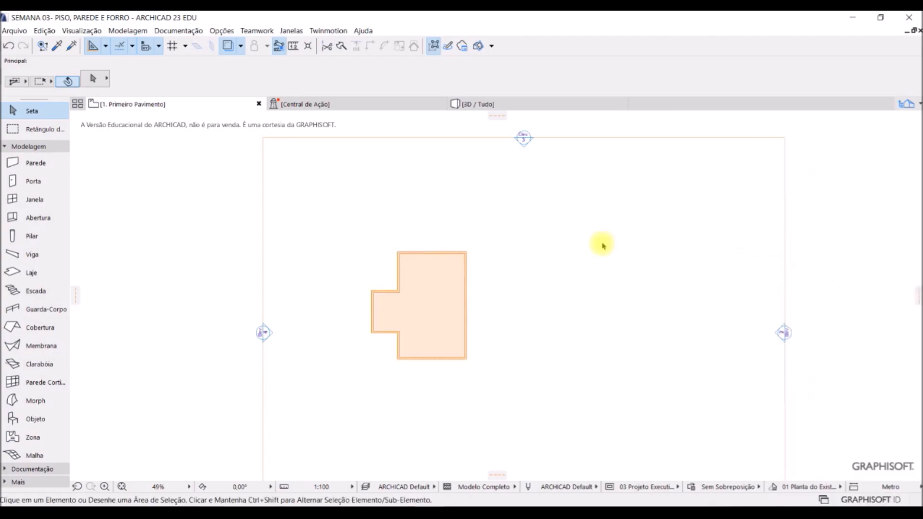
Step: Create a ceiling slab on the ARQ - Forro layer from the inner wall contour using the Slab tool and Magic Wand, and select it
{"action": "scroll", "coordinate": [370, 390], "scroll_direction": "up", "scroll_amount": 1}
{"action": "scroll", "coordinate": [418, 231], "scroll_direction": "up", "scroll_amount": 5}
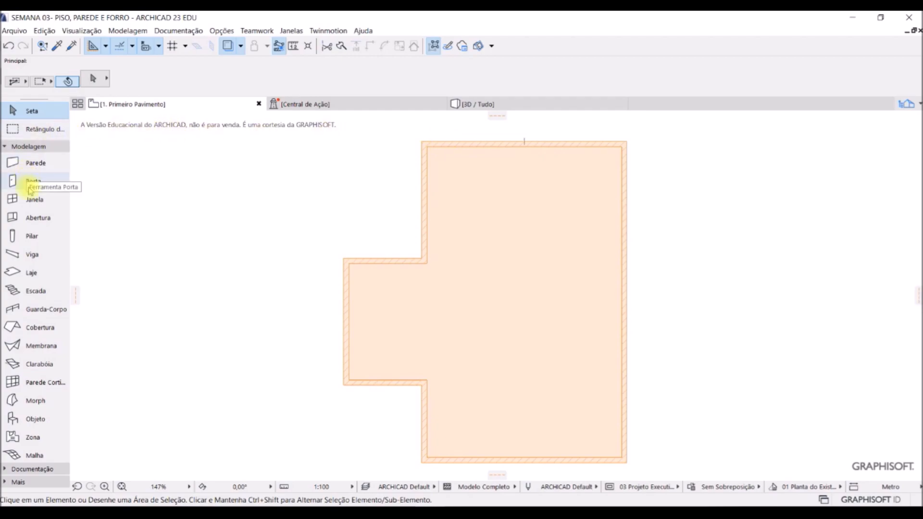
{"action": "left_click", "coordinate": [34, 275]}
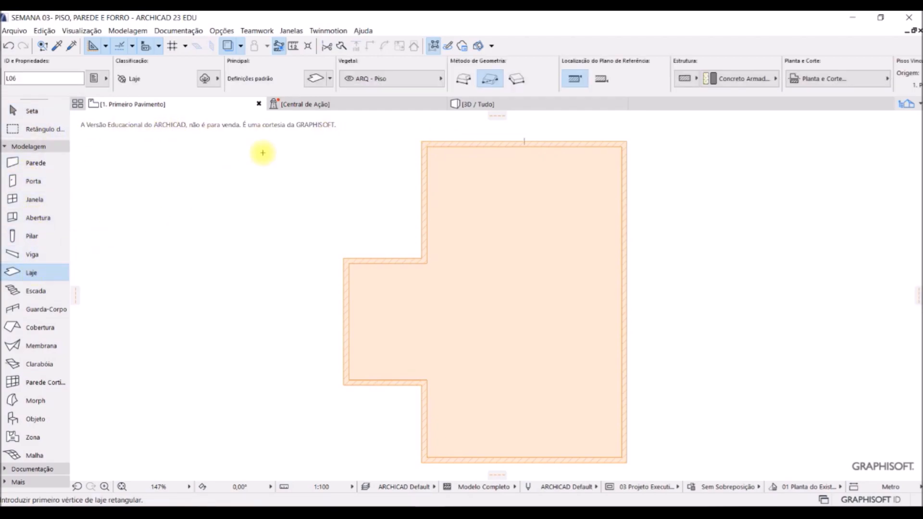
{"action": "left_click", "coordinate": [385, 78]}
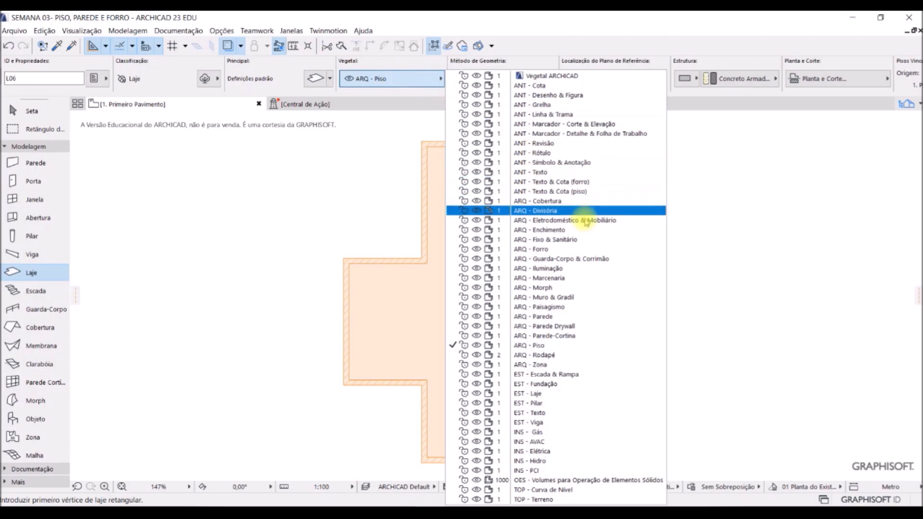
{"action": "left_click", "coordinate": [574, 249]}
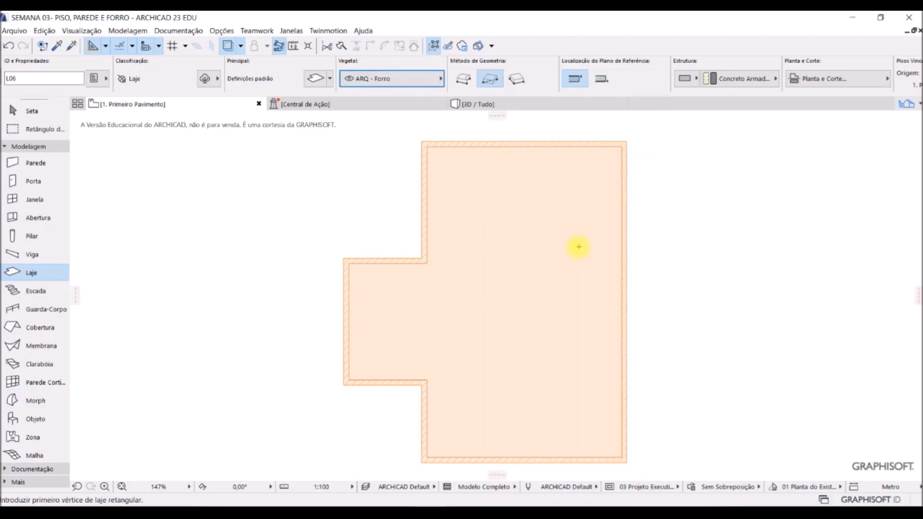
{"action": "scroll", "coordinate": [547, 210], "scroll_direction": "down", "scroll_amount": 3}
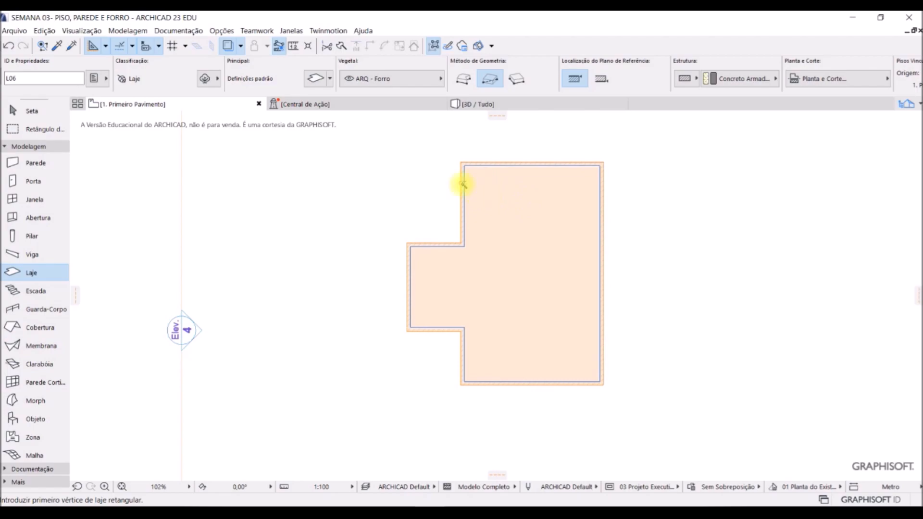
{"action": "scroll", "coordinate": [465, 163], "scroll_direction": "up", "scroll_amount": 3}
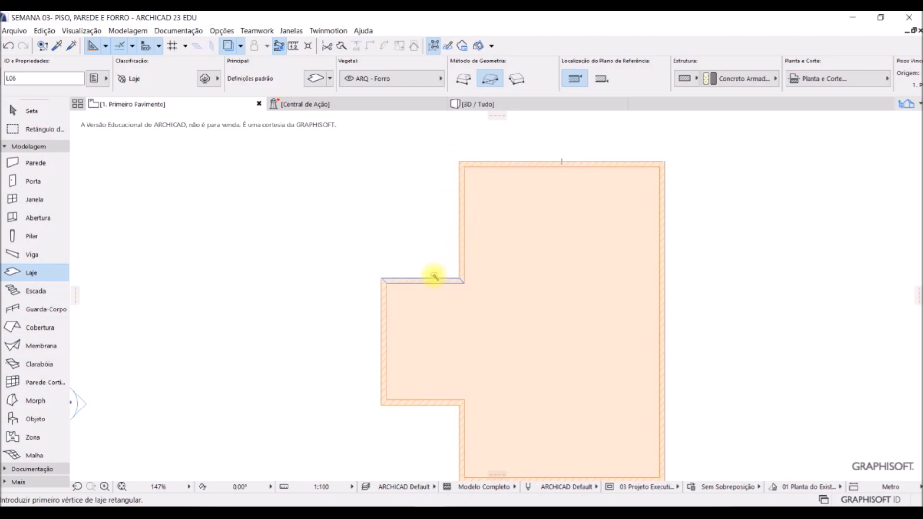
{"action": "scroll", "coordinate": [495, 214], "scroll_direction": "down", "scroll_amount": 3}
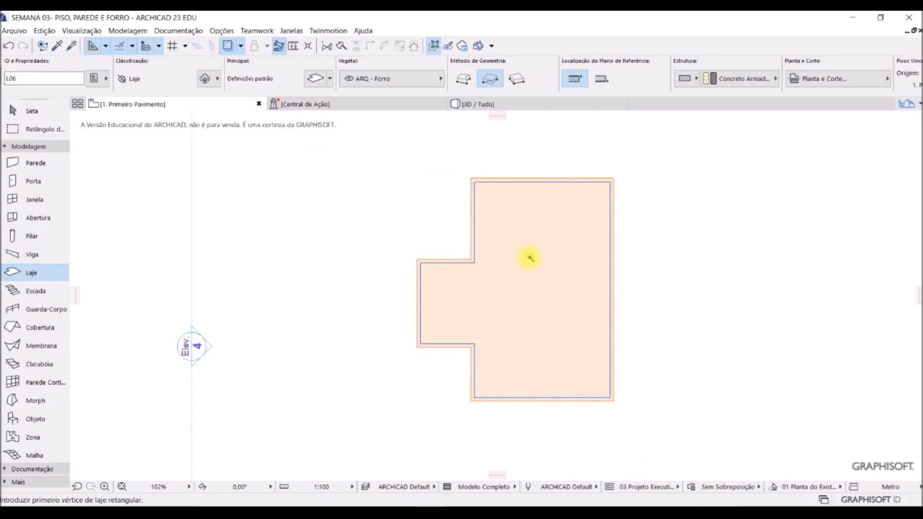
{"action": "left_click", "coordinate": [530, 260]}
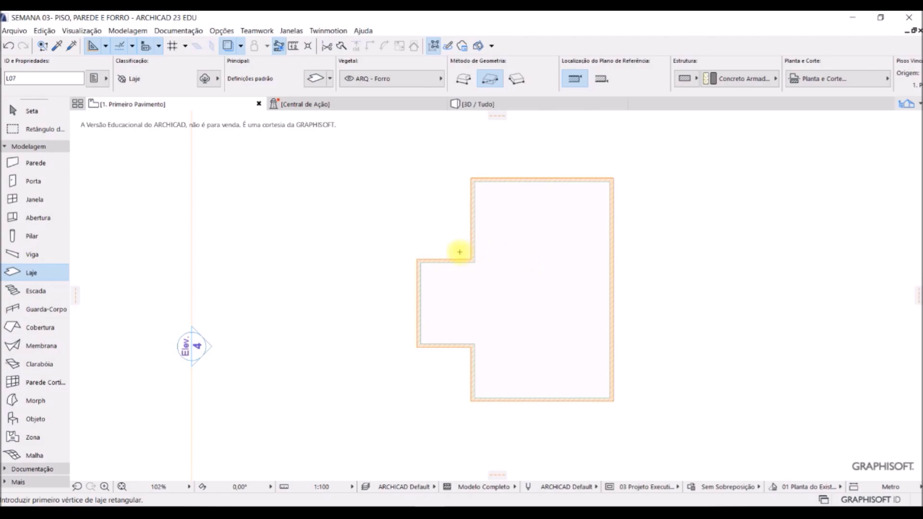
{"action": "scroll", "coordinate": [457, 251], "scroll_direction": "up", "scroll_amount": 1}
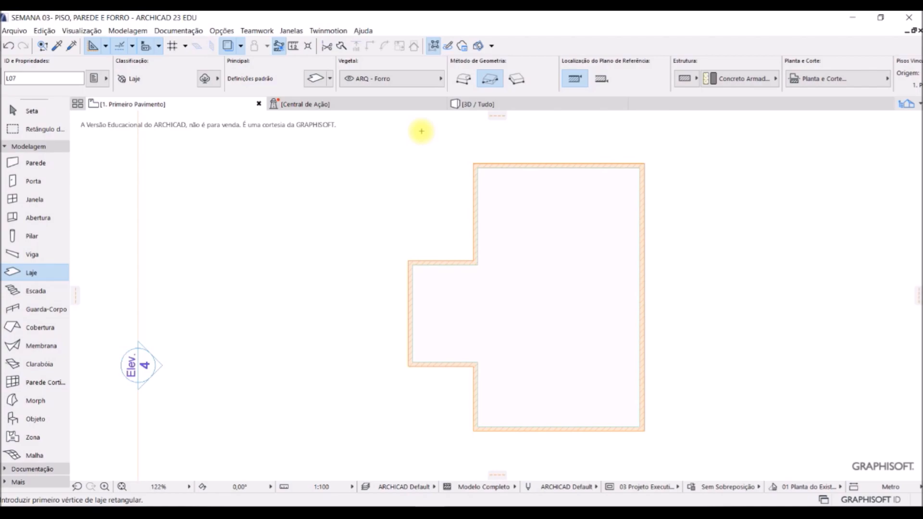
{"action": "key", "text": "Escape"}
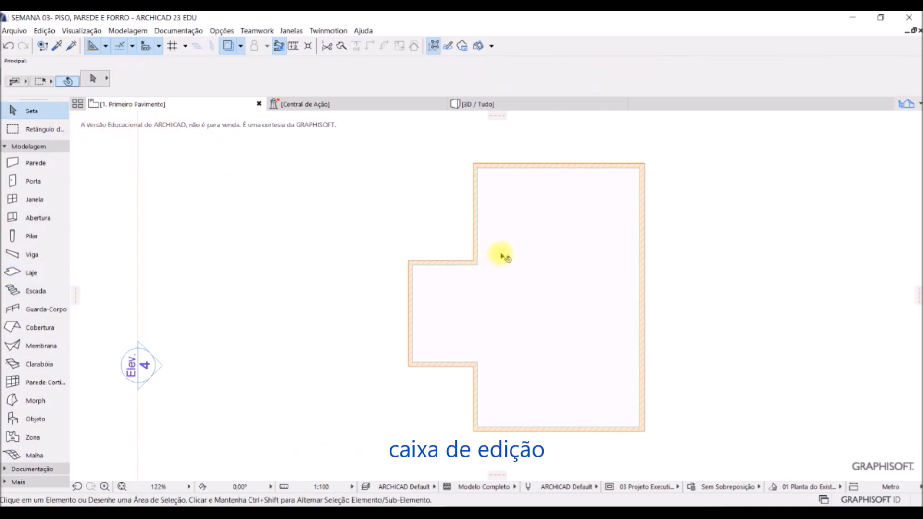
{"action": "left_click", "coordinate": [517, 237]}
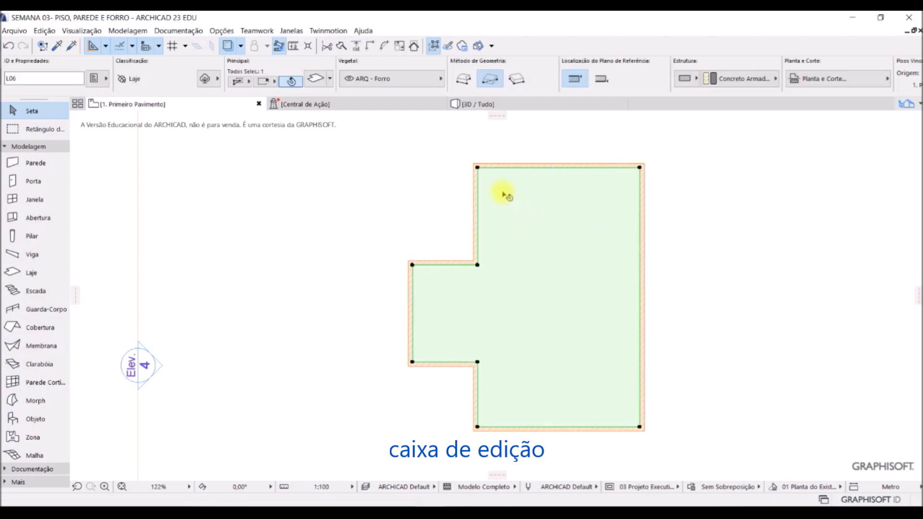
{"action": "scroll", "coordinate": [490, 167], "scroll_direction": "up", "scroll_amount": 3}
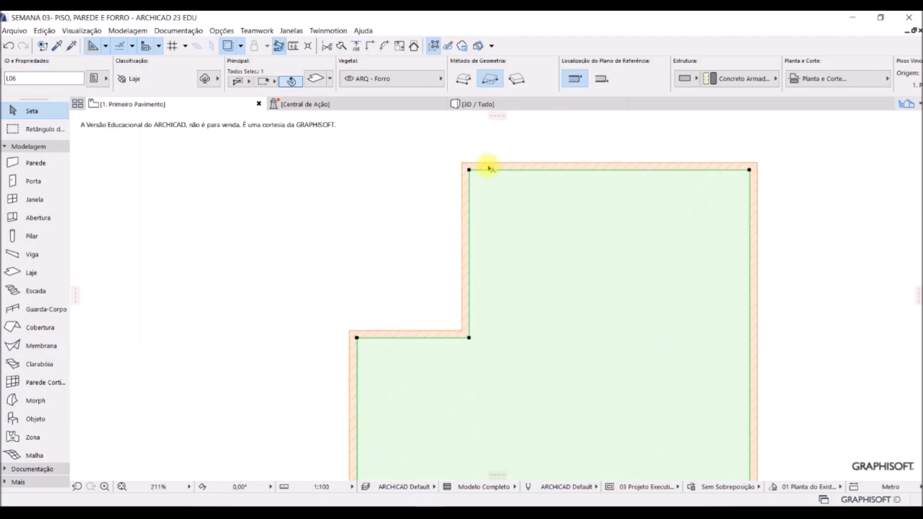
{"action": "left_click", "coordinate": [500, 242]}
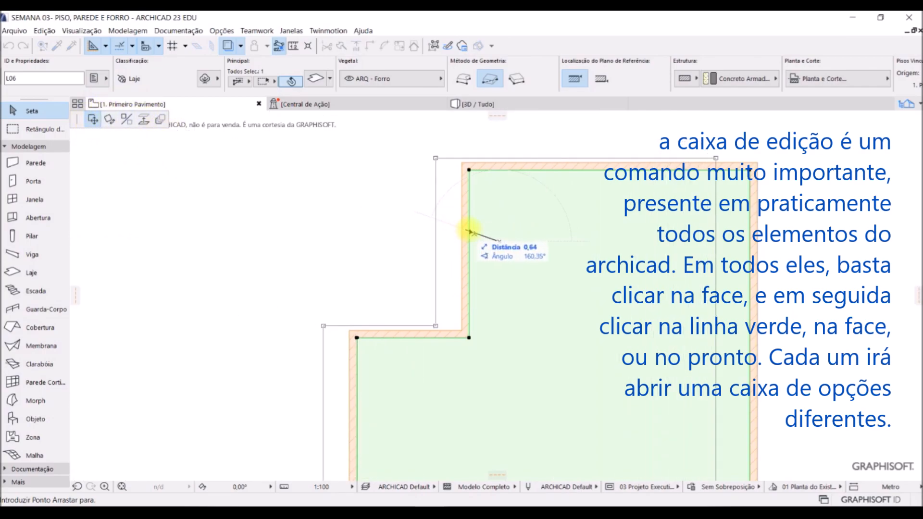
{"action": "key", "text": "Escape"}
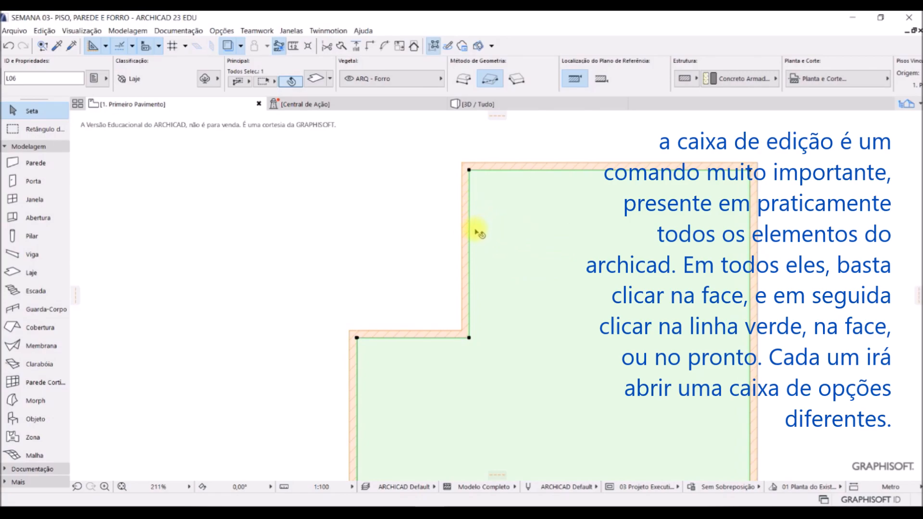
{"action": "mouse_move", "coordinate": [470, 232]}
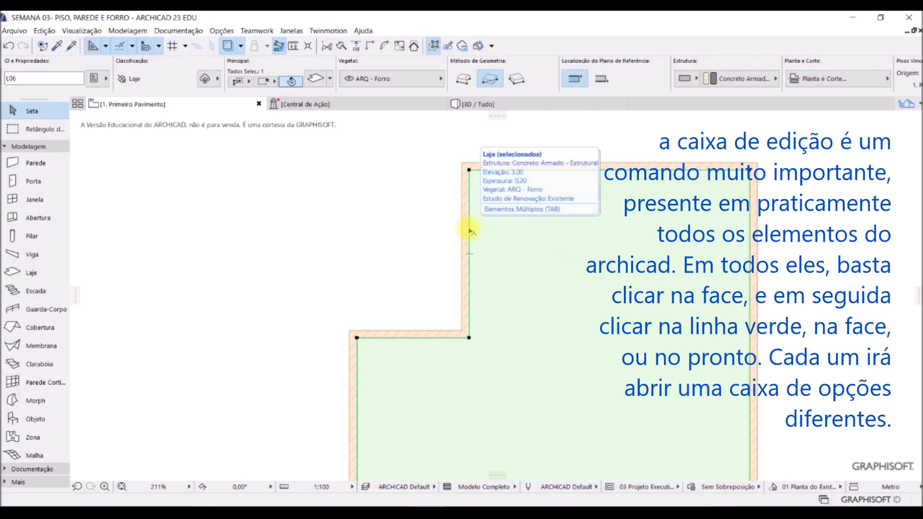
{"action": "left_click", "coordinate": [470, 231]}
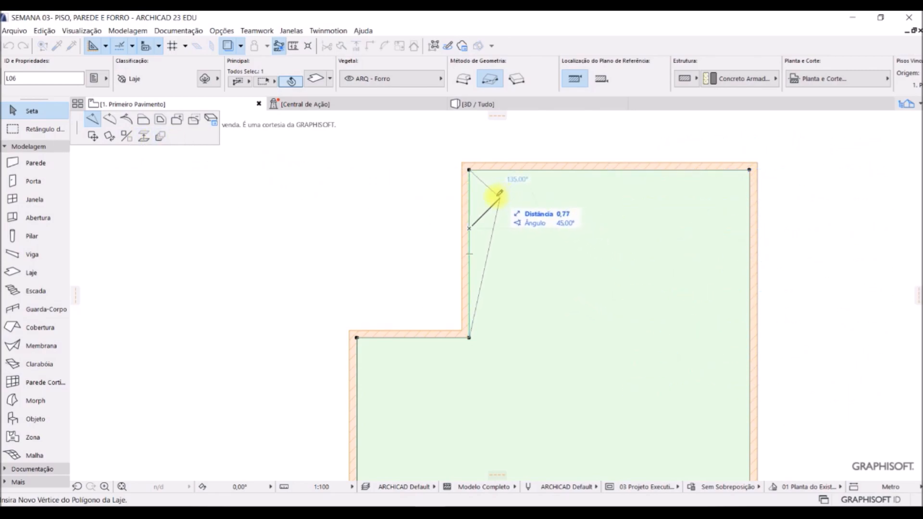
{"action": "key", "text": "Escape"}
{"action": "left_click", "coordinate": [469, 170]}
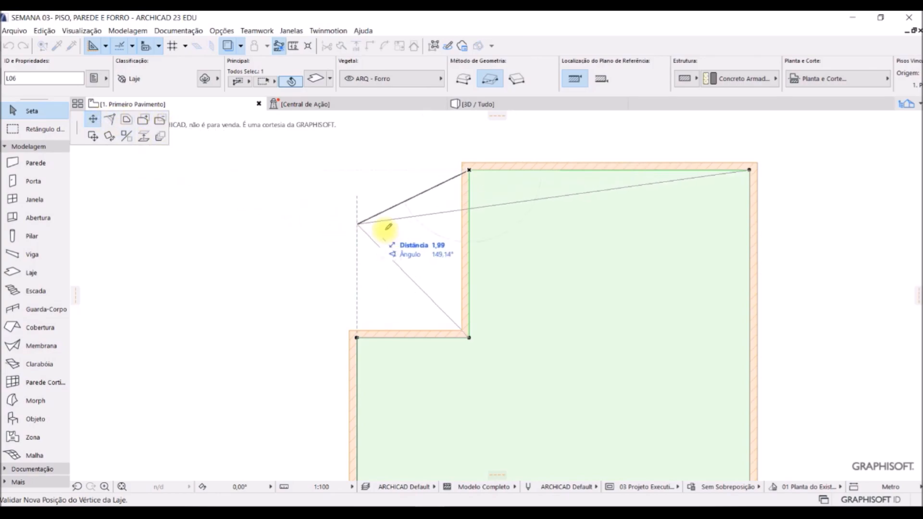
{"action": "key", "text": "Escape"}
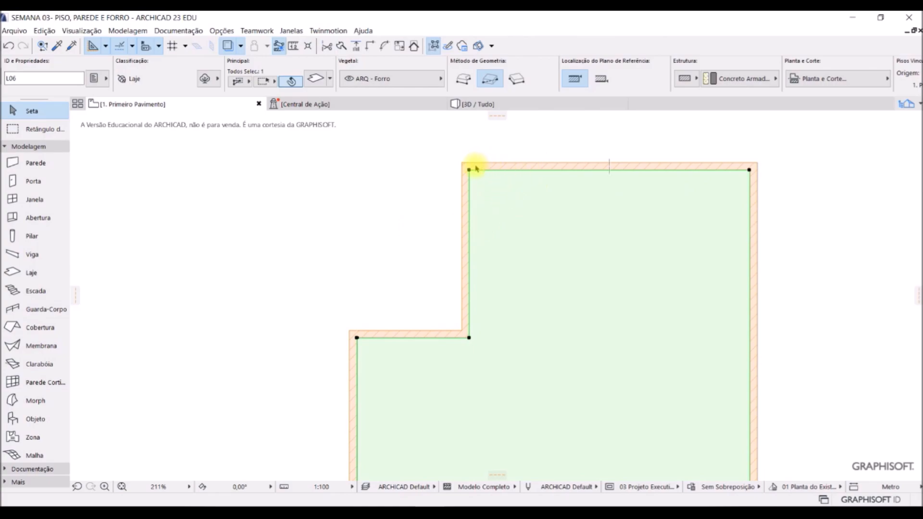
Step: Offset all edges of the ceiling slab outward to the outer face of the walls
{"action": "scroll", "coordinate": [474, 170], "scroll_direction": "up", "scroll_amount": 3}
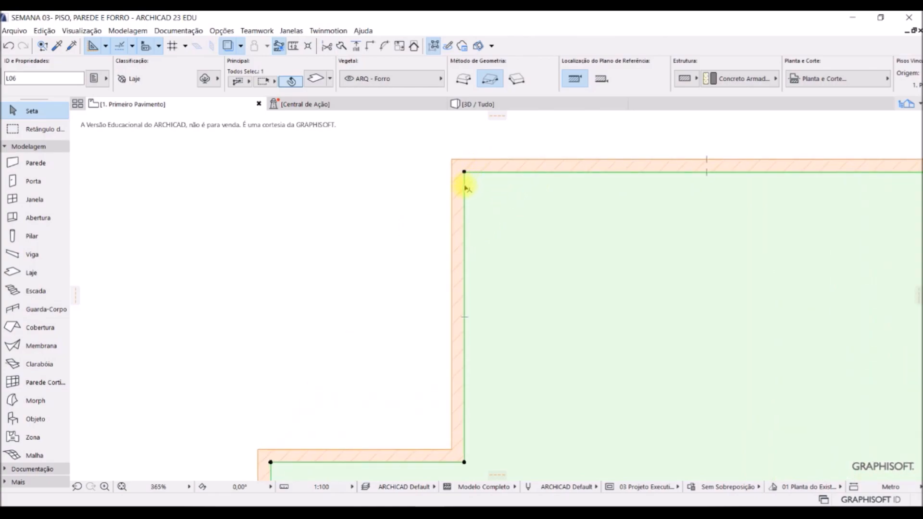
{"action": "left_click", "coordinate": [464, 186]}
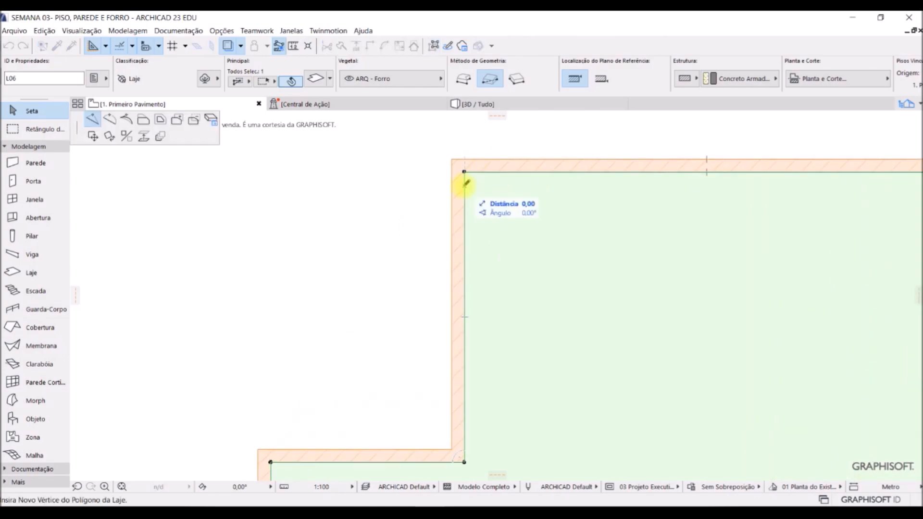
{"action": "left_click", "coordinate": [163, 126]}
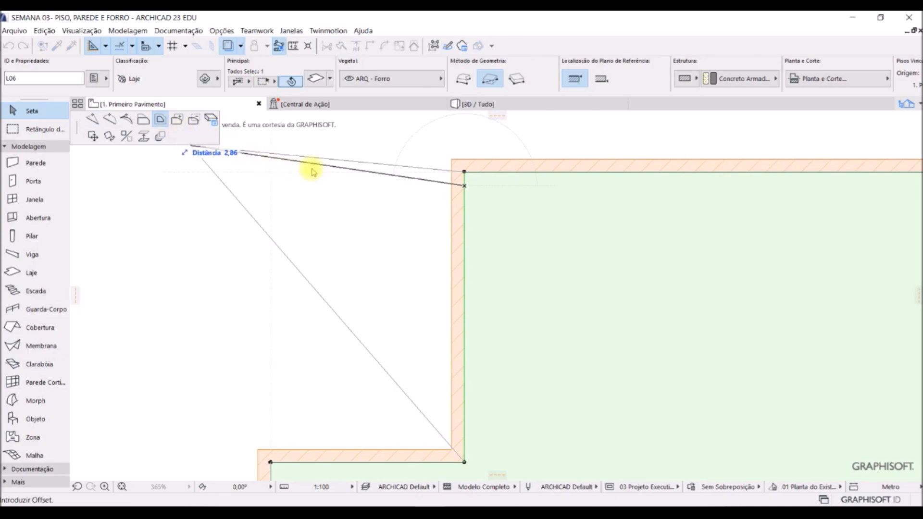
{"action": "left_click", "coordinate": [453, 159]}
{"action": "scroll", "coordinate": [384, 161], "scroll_direction": "down", "scroll_amount": 5}
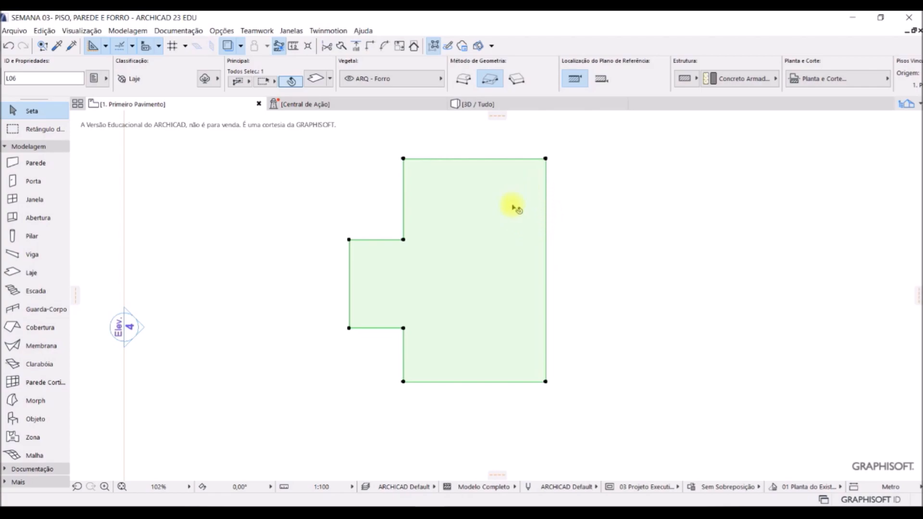
Step: Add a rectangular extension of about 1.48 by 5.25 m to the ceiling slab's right edge, starting at its upper right corner
{"action": "left_click", "coordinate": [546, 187]}
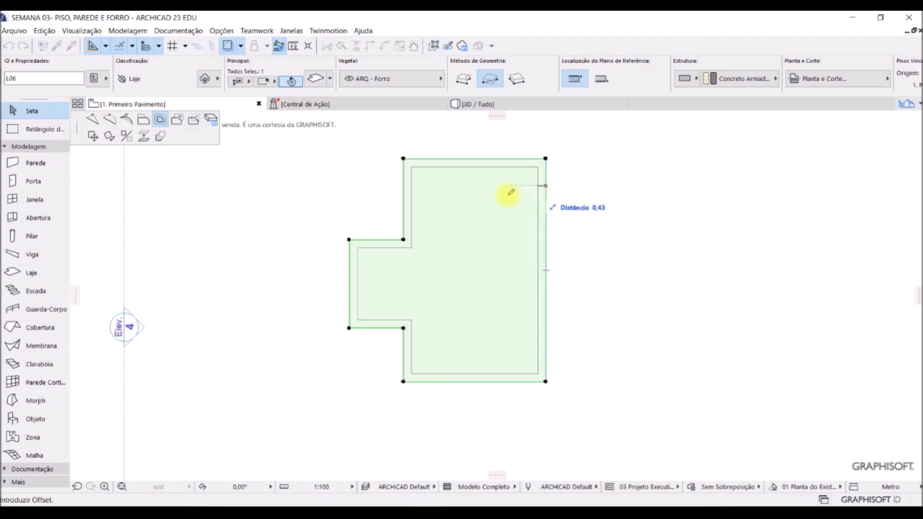
{"action": "left_click", "coordinate": [177, 120]}
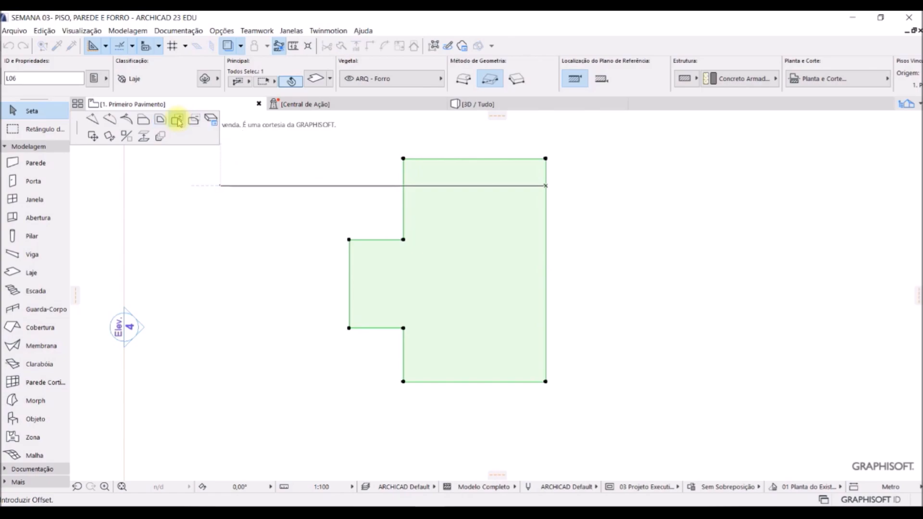
{"action": "left_click", "coordinate": [546, 159]}
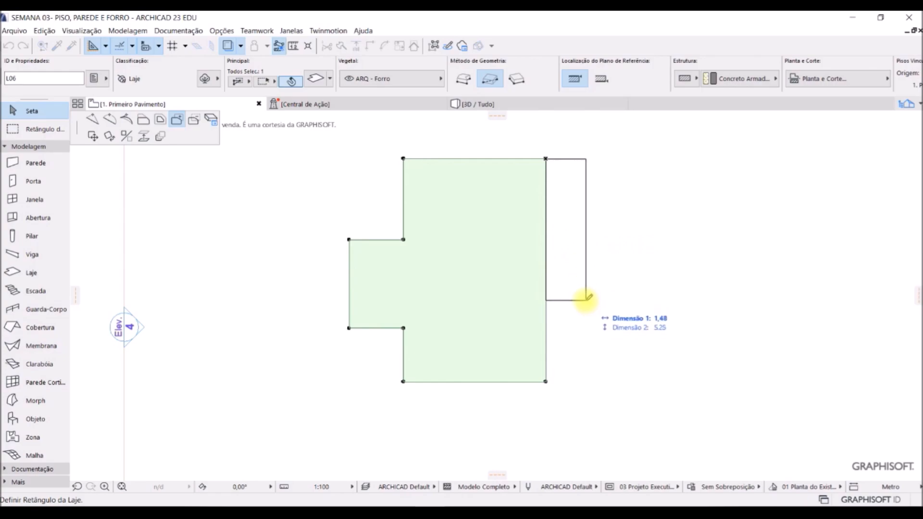
{"action": "left_click", "coordinate": [586, 300]}
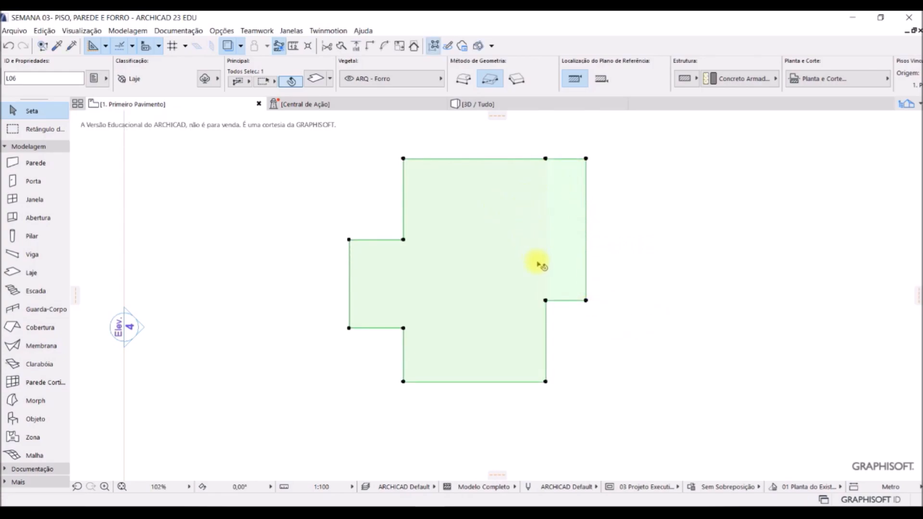
Step: Subtract a rectangular opening from the upper middle area of the ceiling slab
{"action": "left_click", "coordinate": [559, 302]}
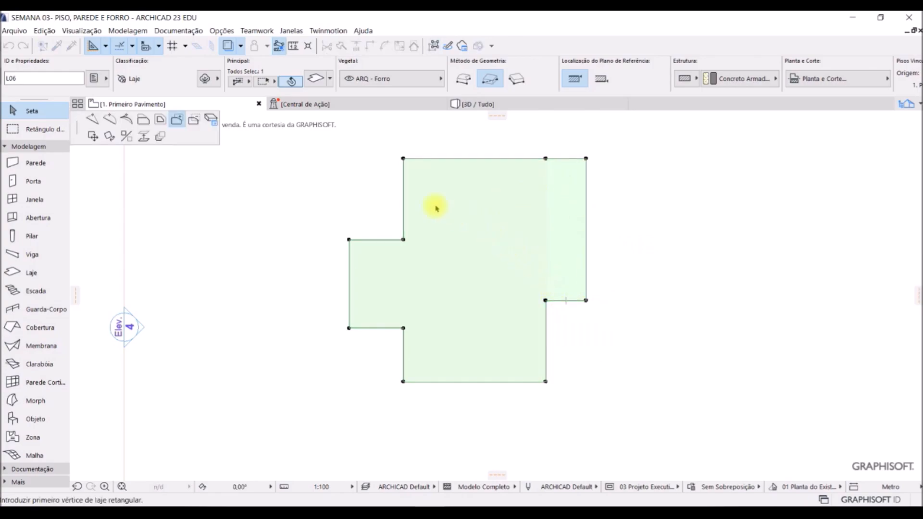
{"action": "left_click", "coordinate": [193, 120]}
{"action": "left_click", "coordinate": [447, 194]}
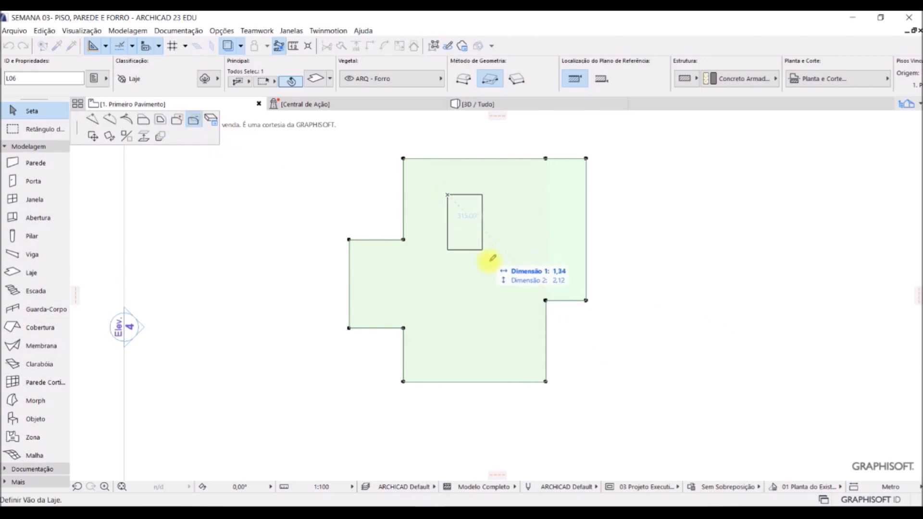
{"action": "left_click", "coordinate": [506, 282]}
{"action": "scroll", "coordinate": [474, 216], "scroll_direction": "up", "scroll_amount": 2}
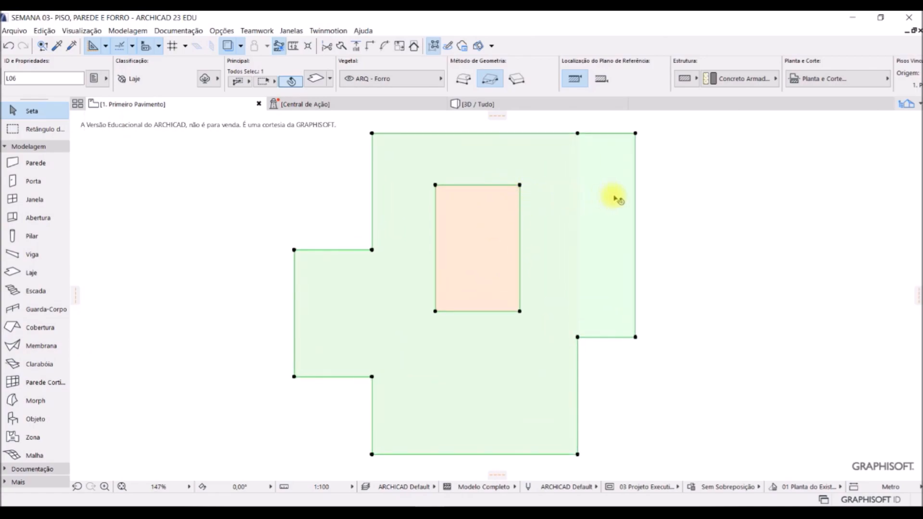
Step: Curve the right edge of the slab's rectangular extension outward into an arc
{"action": "left_click", "coordinate": [635, 142]}
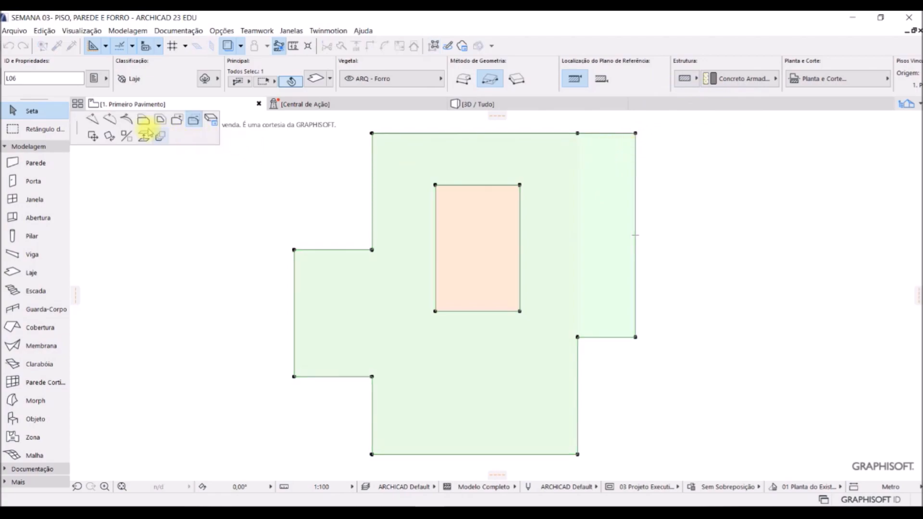
{"action": "left_click", "coordinate": [113, 120]}
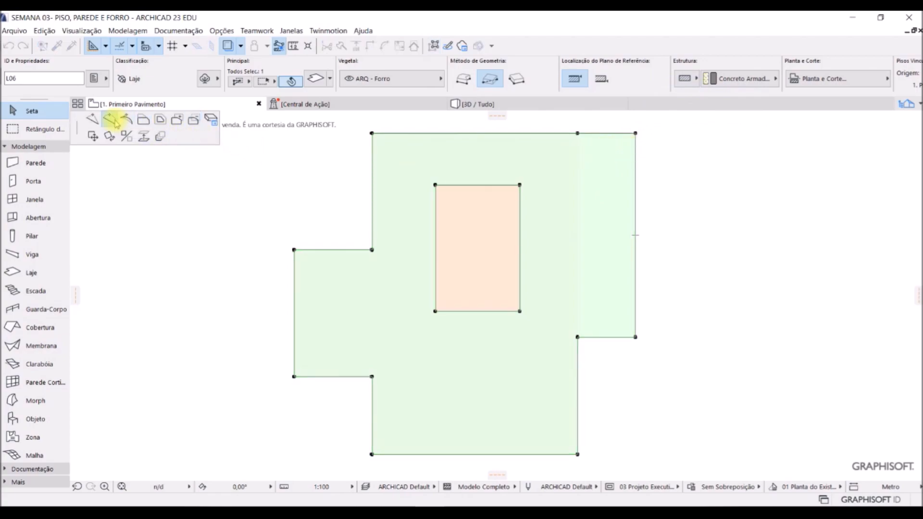
{"action": "left_click", "coordinate": [714, 206]}
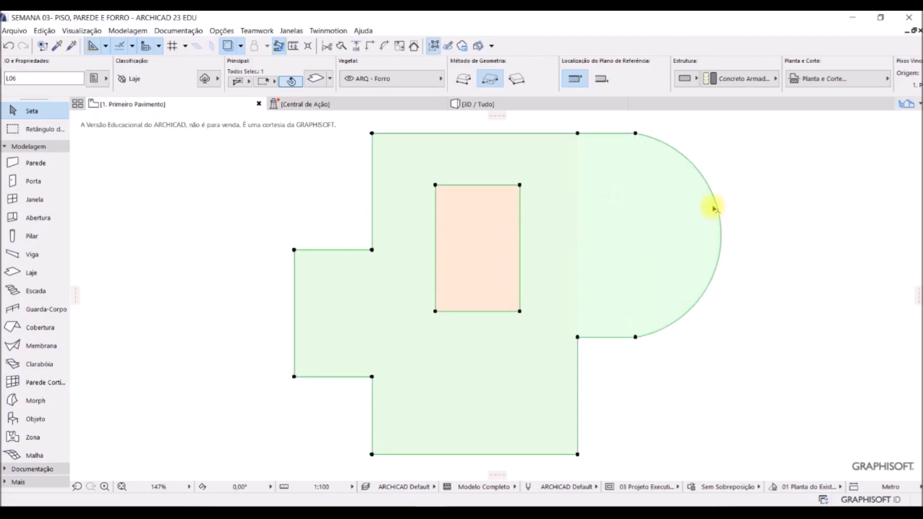
Step: Curve the ceiling slab's lower right edge, below the extension, inward into an arc
{"action": "scroll", "coordinate": [561, 192], "scroll_direction": "down", "scroll_amount": 3}
{"action": "left_click", "coordinate": [572, 303]}
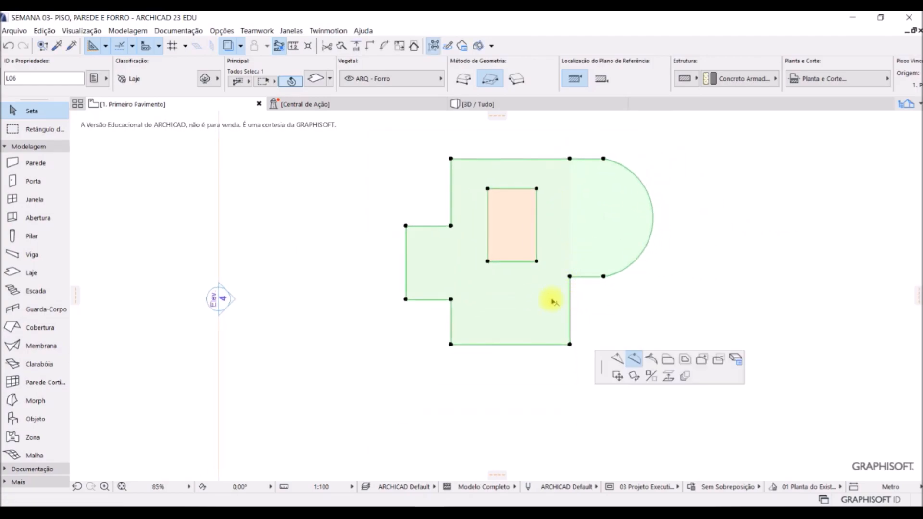
{"action": "left_click", "coordinate": [635, 359]}
{"action": "left_click", "coordinate": [534, 296]}
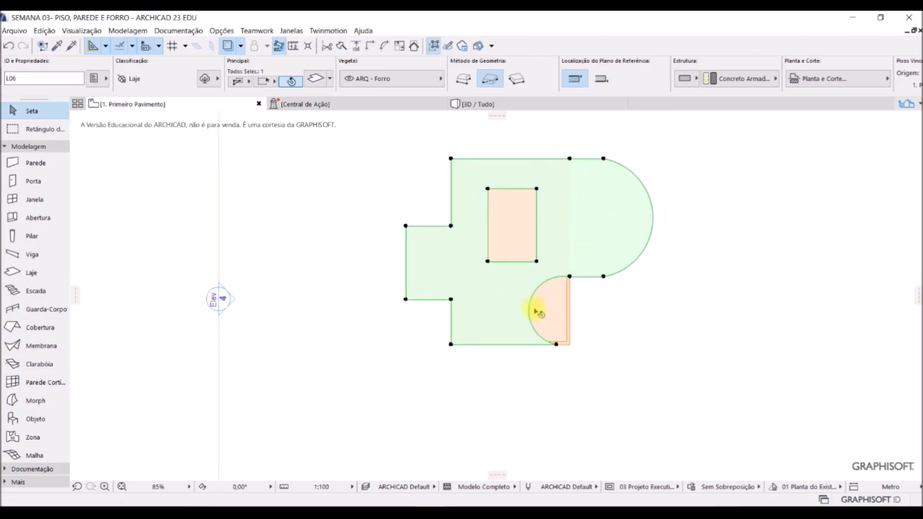
Step: Curve the ceiling slab's lower edge outward into a large arc and inspect the edited slab in the 3D view
{"action": "left_click", "coordinate": [523, 344]}
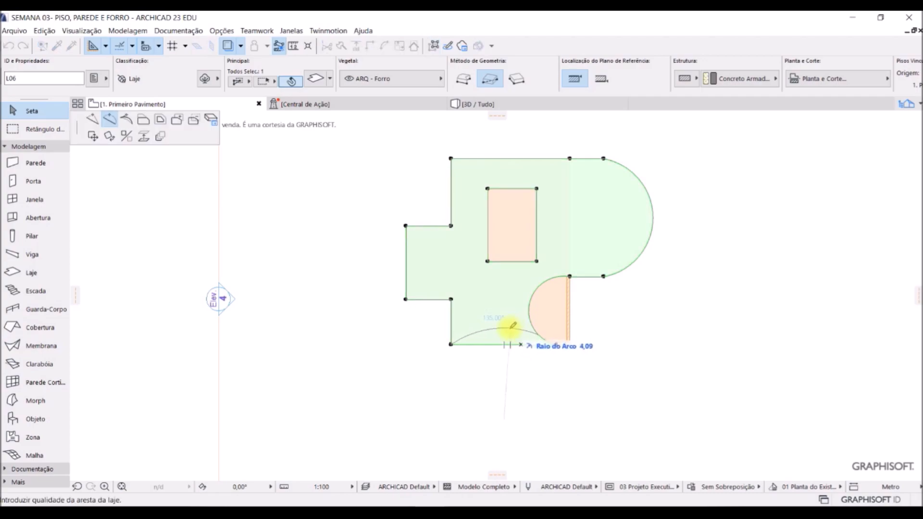
{"action": "left_click", "coordinate": [553, 432]}
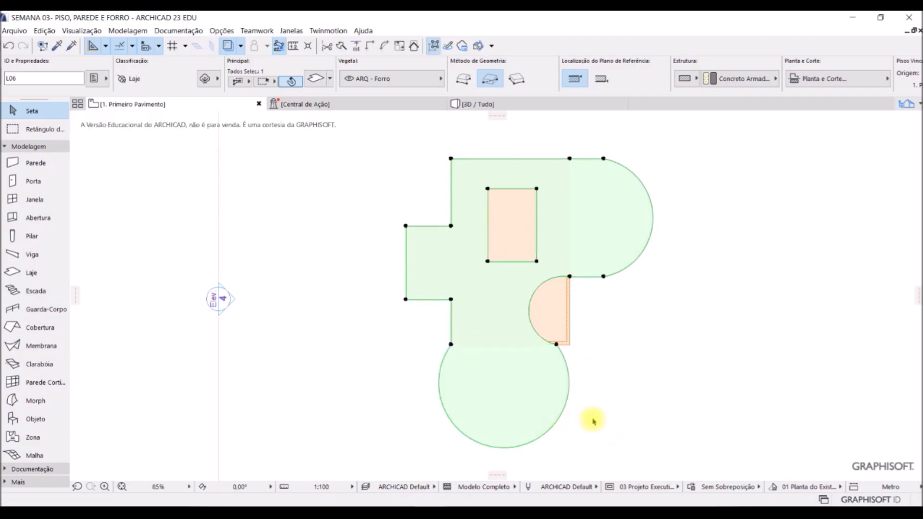
{"action": "left_click", "coordinate": [506, 106]}
{"action": "scroll", "coordinate": [427, 295], "scroll_direction": "down", "scroll_amount": 6}
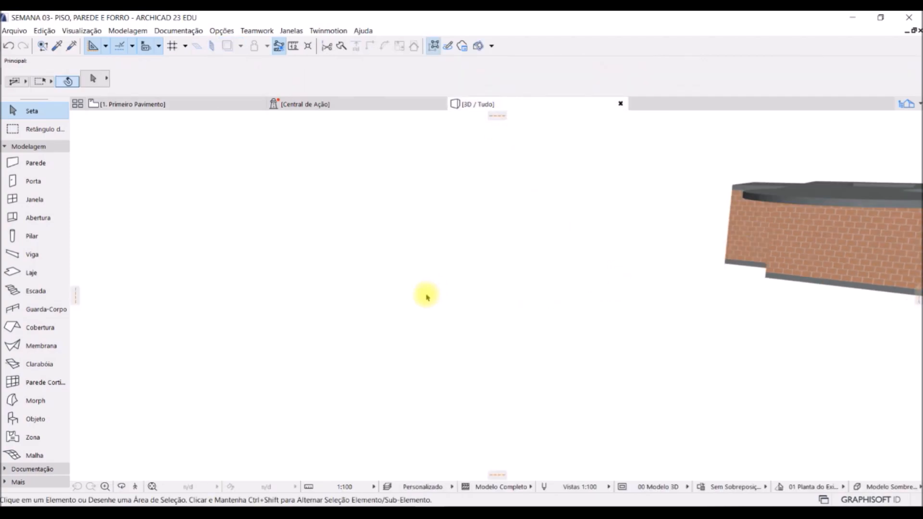
{"action": "middle_click_drag", "start_coordinate": [729, 277], "coordinate": [878, 266], "text": "shift"}
{"action": "scroll", "coordinate": [863, 245], "scroll_direction": "up", "scroll_amount": 5}
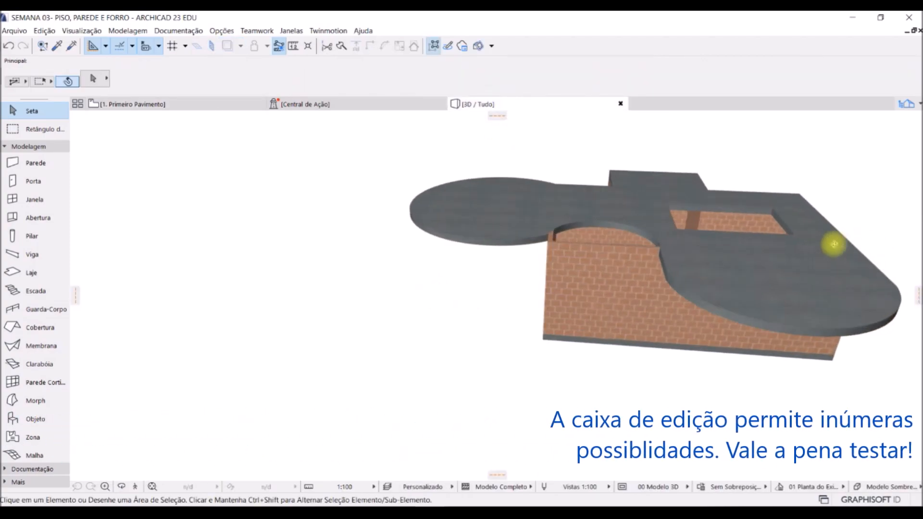
{"action": "middle_click_drag", "start_coordinate": [710, 282], "coordinate": [919, 314], "text": "shift"}
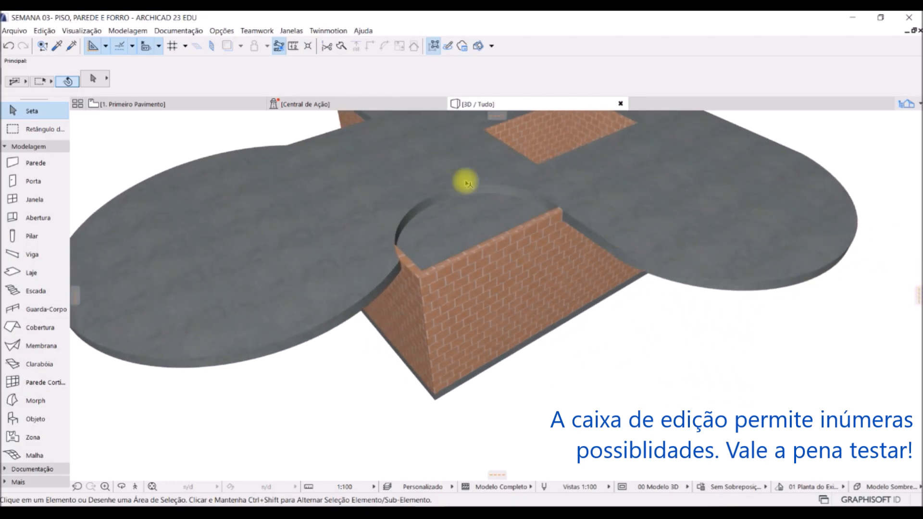
Step: Return to the first-floor plan and undo the ceiling slab's shape edits back to its outline along the inner wall faces
{"action": "left_click", "coordinate": [182, 103]}
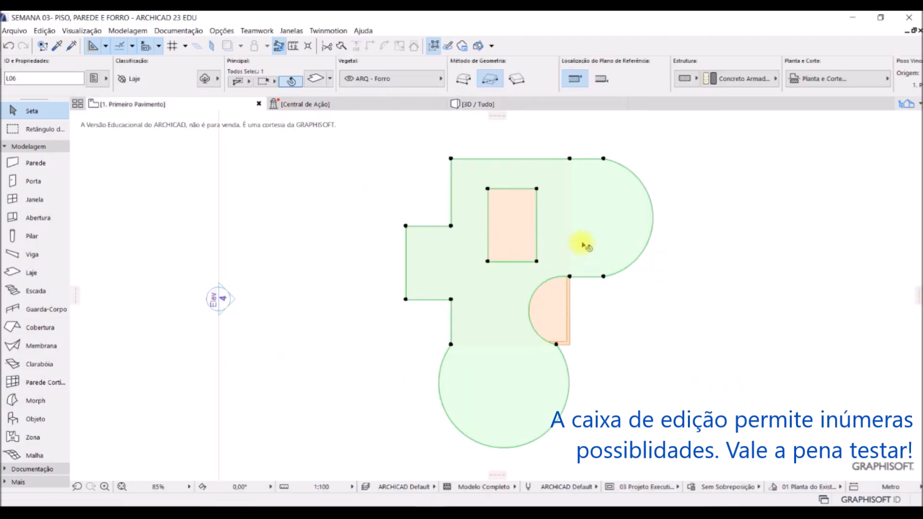
{"action": "key", "text": "Escape"}
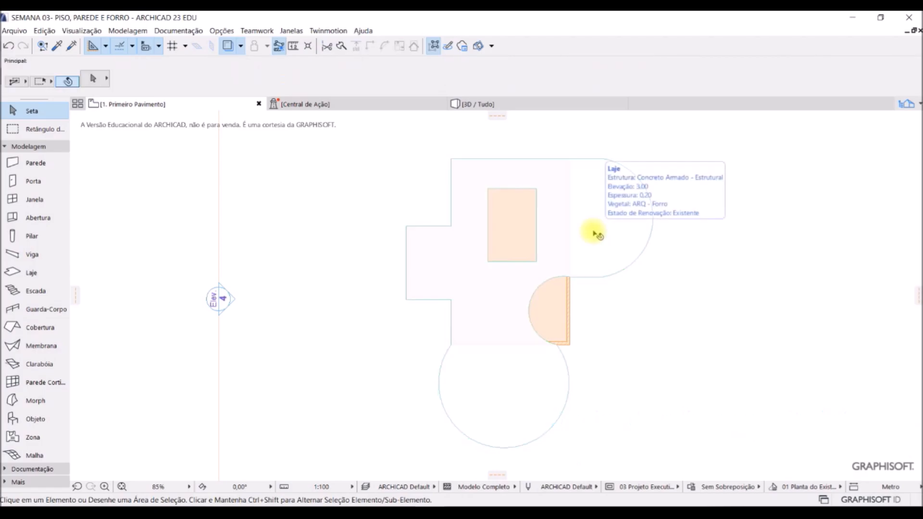
{"action": "scroll", "coordinate": [610, 284], "scroll_direction": "up", "scroll_amount": 3}
{"action": "middle_click_drag", "start_coordinate": [511, 242], "coordinate": [520, 300]}
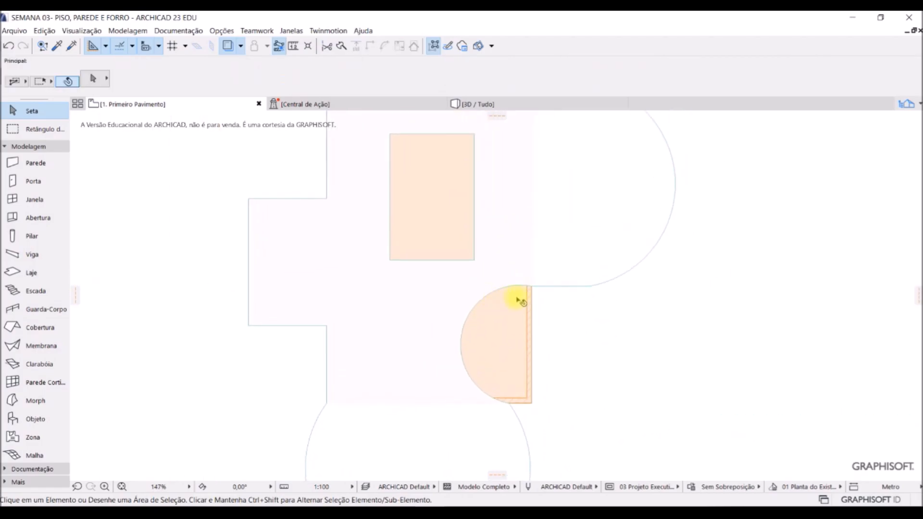
{"action": "left_click", "coordinate": [475, 266]}
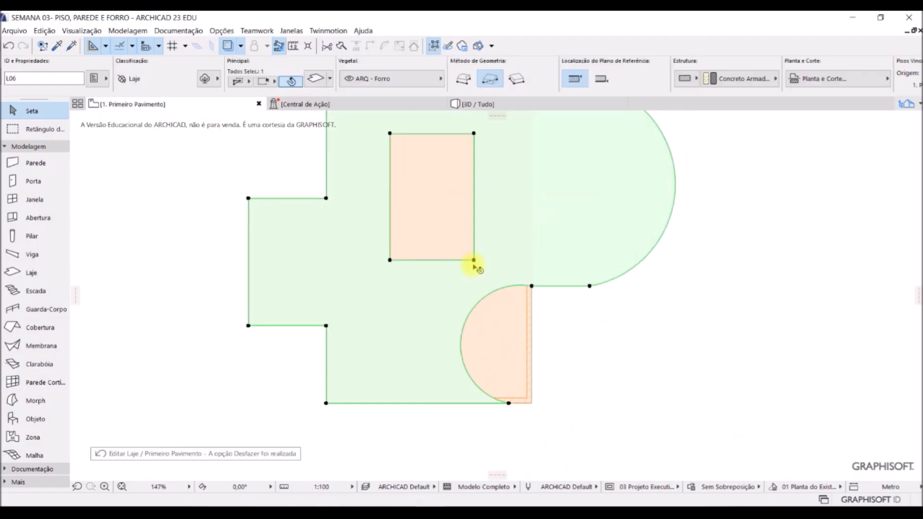
{"action": "key", "text": "ctrl+z"}
{"action": "scroll", "coordinate": [473, 308], "scroll_direction": "down", "scroll_amount": 3}
{"action": "key", "text": "ctrl+z"}
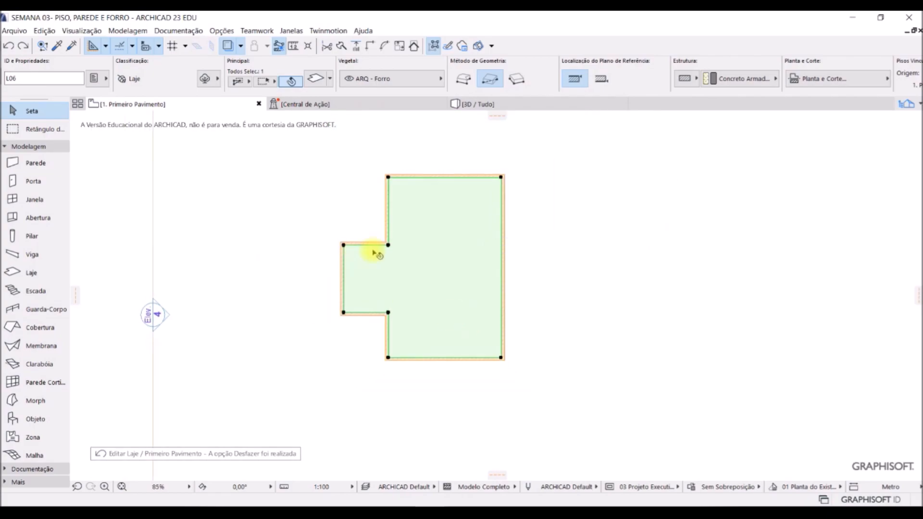
Step: Offset all edges of the ceiling slab outward to the outer faces of the walls
{"action": "scroll", "coordinate": [377, 255], "scroll_direction": "up", "scroll_amount": 3}
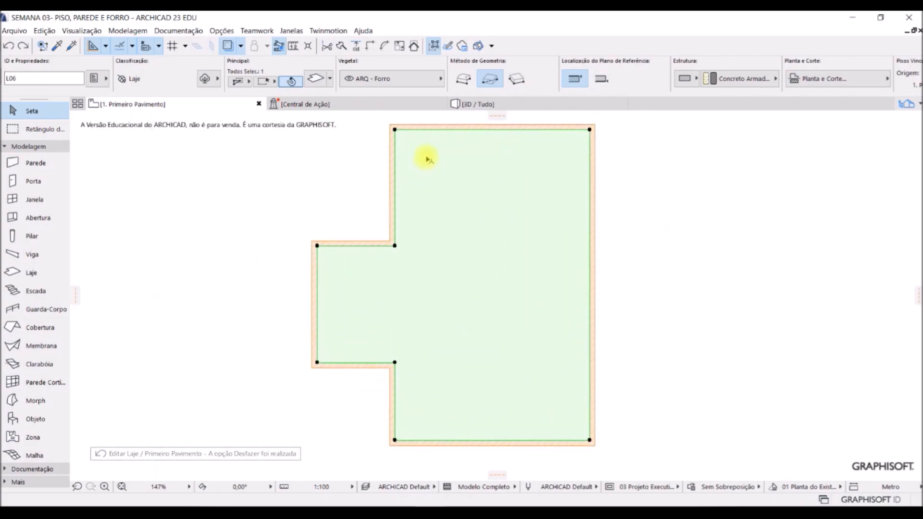
{"action": "left_click", "coordinate": [395, 174]}
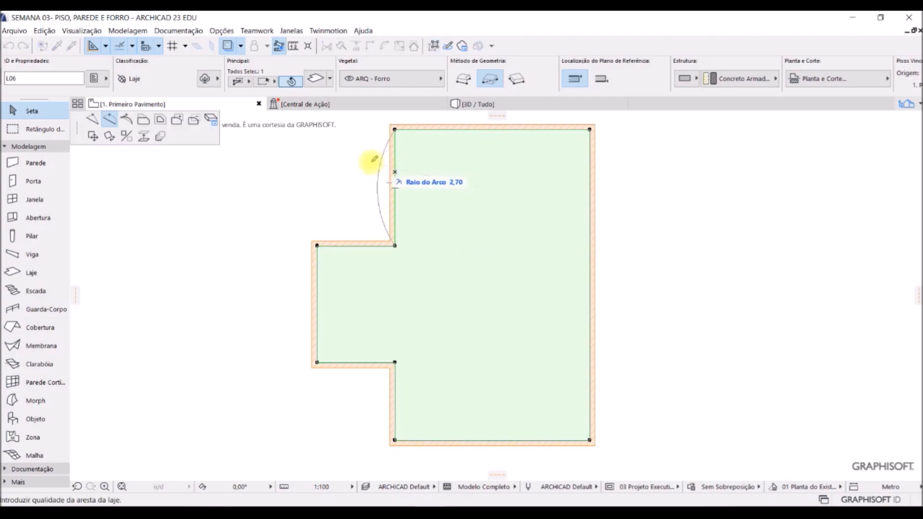
{"action": "left_click", "coordinate": [163, 122]}
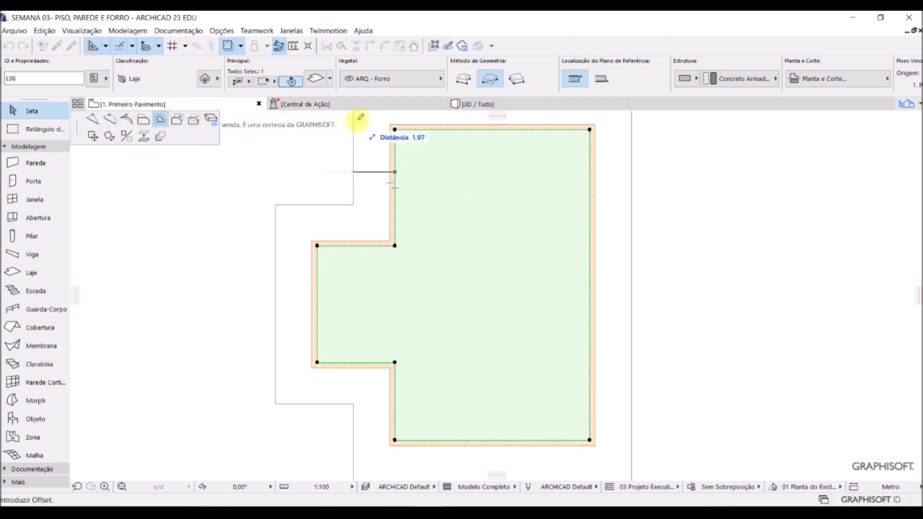
{"action": "left_click", "coordinate": [388, 127]}
{"action": "key", "text": "Escape"}
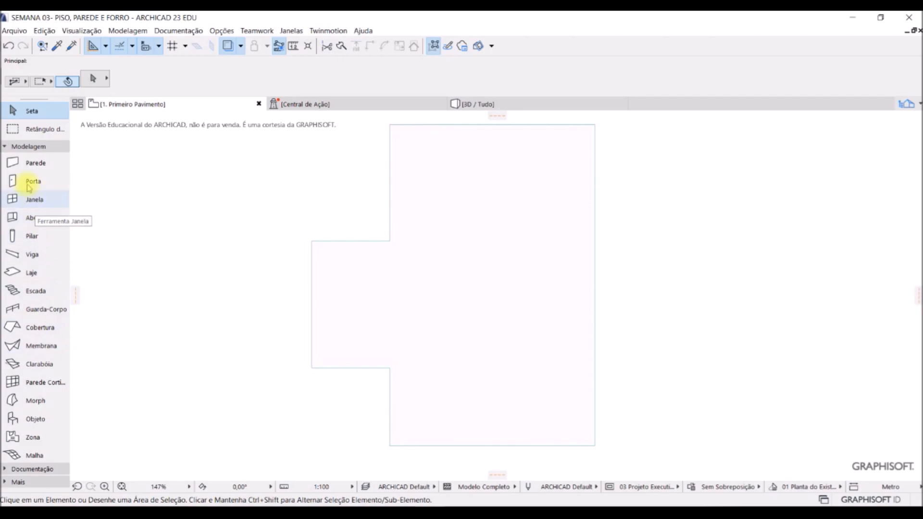
Step: Create section A1 with a horizontal line across the whole building through its side projection, looking toward the upper part of the plan
{"action": "left_click", "coordinate": [12, 148]}
{"action": "left_click", "coordinate": [15, 160]}
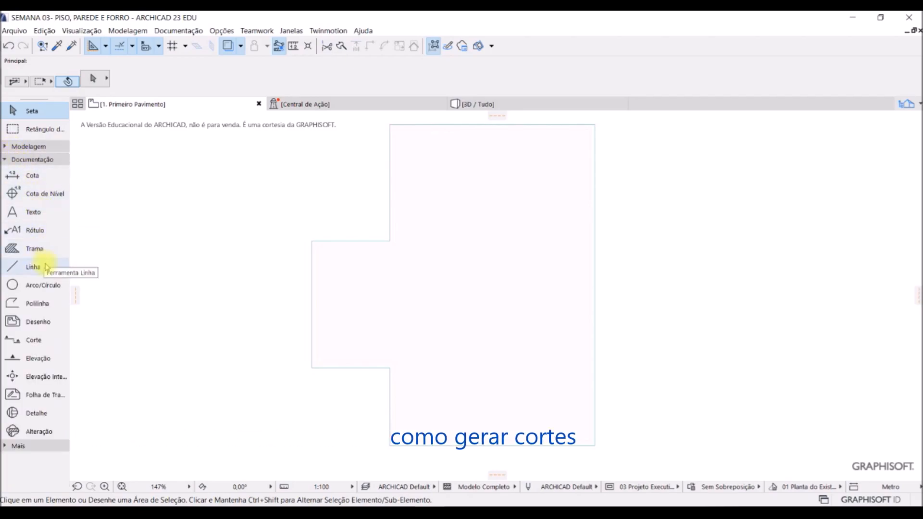
{"action": "left_click", "coordinate": [33, 340]}
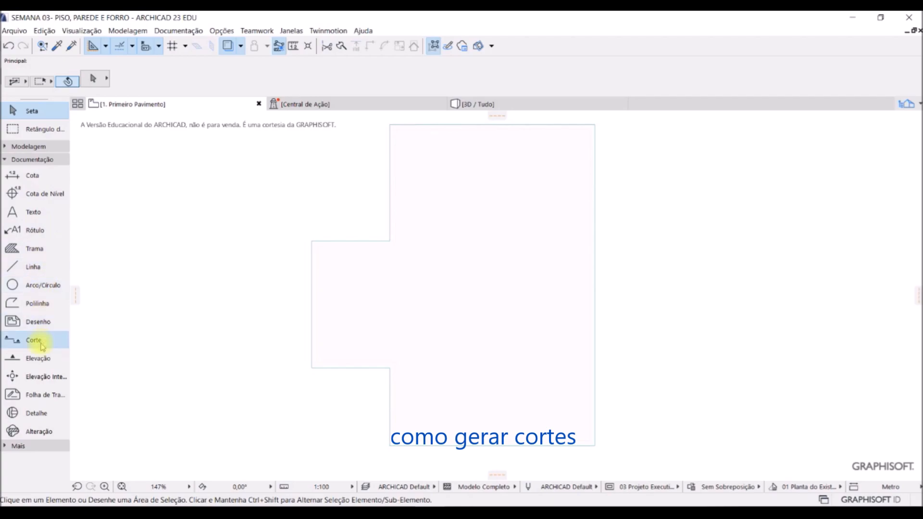
{"action": "left_click", "coordinate": [248, 307]}
{"action": "left_click", "coordinate": [631, 307]}
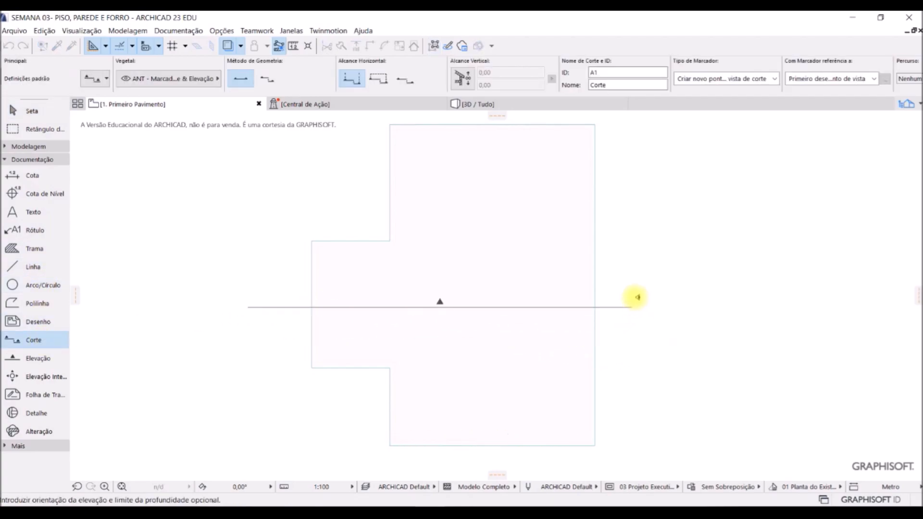
{"action": "left_click", "coordinate": [636, 291]}
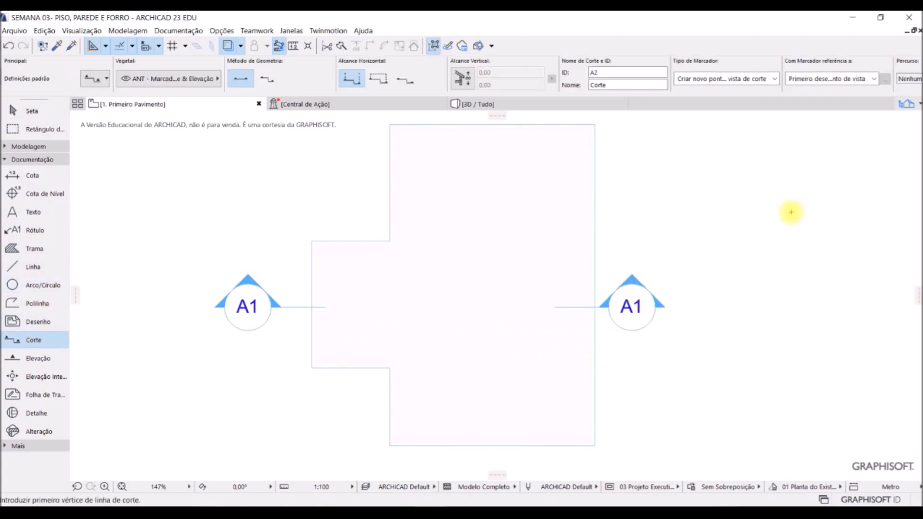
Step: Open section A1 from the project map and examine how the walls, floor slab and ceiling slab meet
{"action": "left_click", "coordinate": [911, 104]}
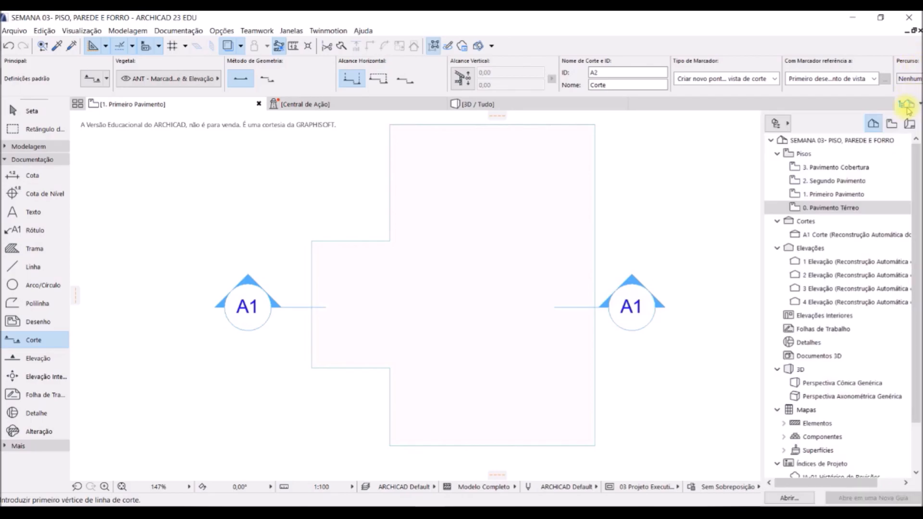
{"action": "double_click", "coordinate": [857, 235]}
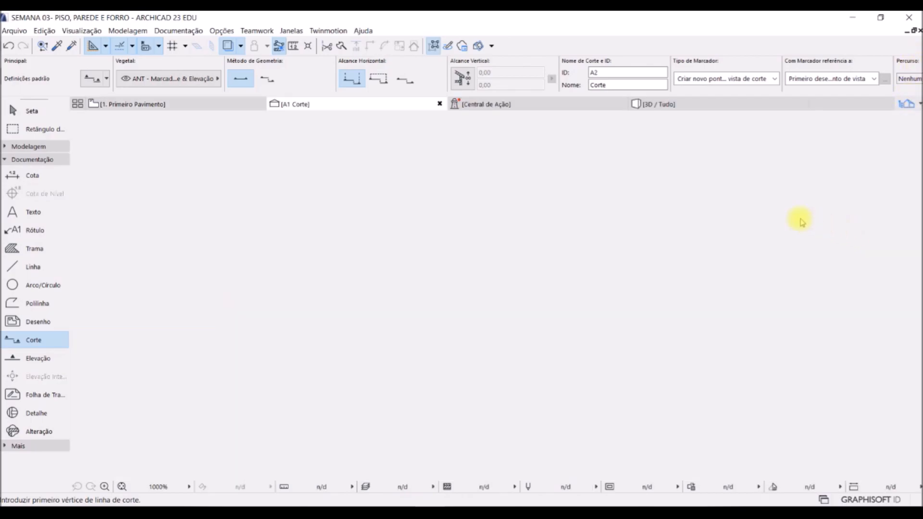
{"action": "scroll", "coordinate": [484, 413], "scroll_direction": "up", "scroll_amount": 4}
{"action": "mouse_move", "coordinate": [485, 409]}
{"action": "middle_mouse_down"}
{"action": "mouse_move", "coordinate": [527, 287]}
{"action": "mouse_move", "coordinate": [561, 282]}
{"action": "mouse_move", "coordinate": [609, 333]}
{"action": "middle_mouse_up"}
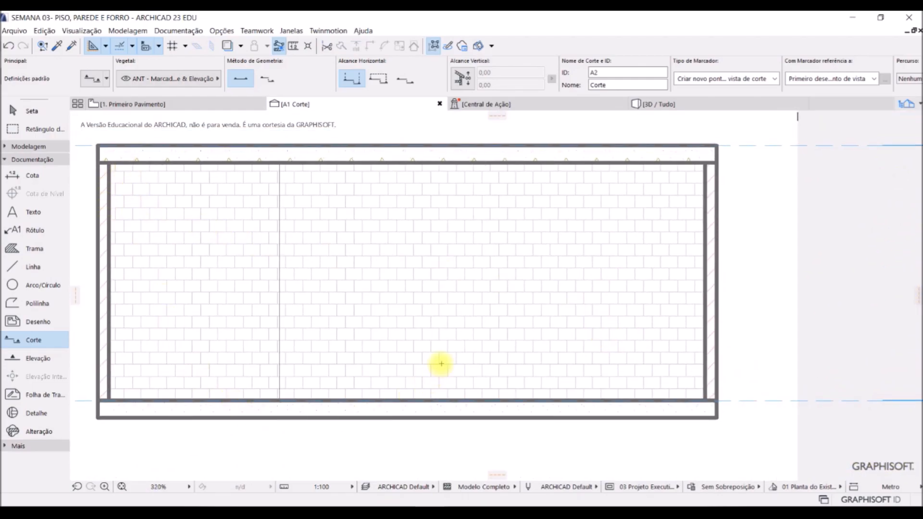
{"action": "scroll", "coordinate": [442, 364], "scroll_direction": "down", "scroll_amount": 3}
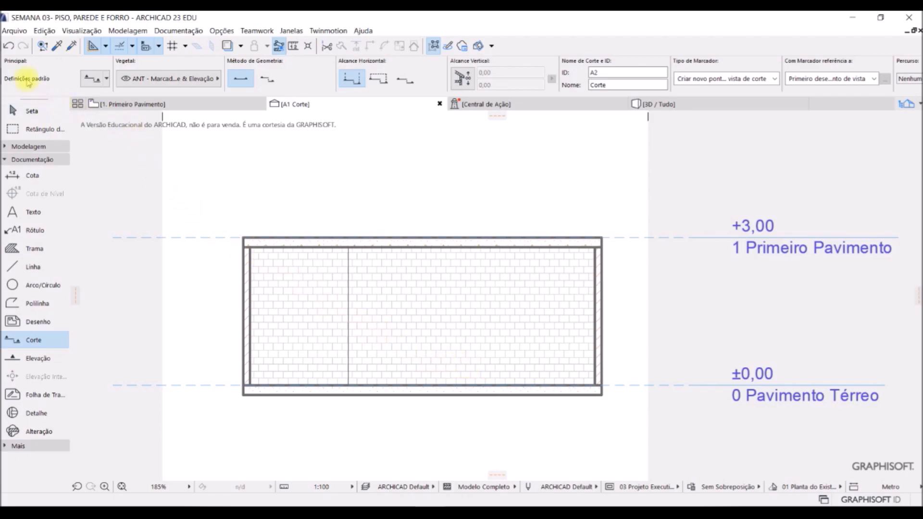
{"action": "left_click", "coordinate": [15, 30]}
{"action": "mouse_move", "coordinate": [72, 59]}
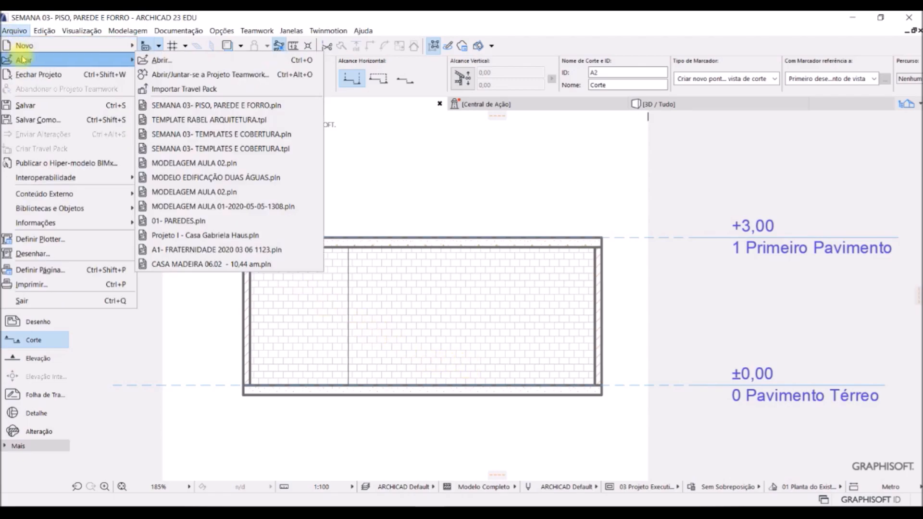
{"action": "left_click", "coordinate": [201, 61]}
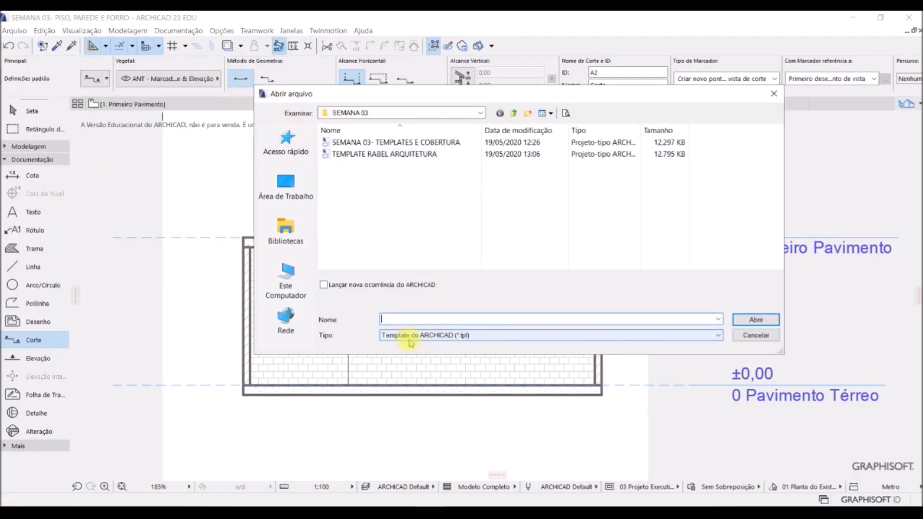
{"action": "left_click", "coordinate": [779, 94]}
{"action": "left_click", "coordinate": [15, 31]}
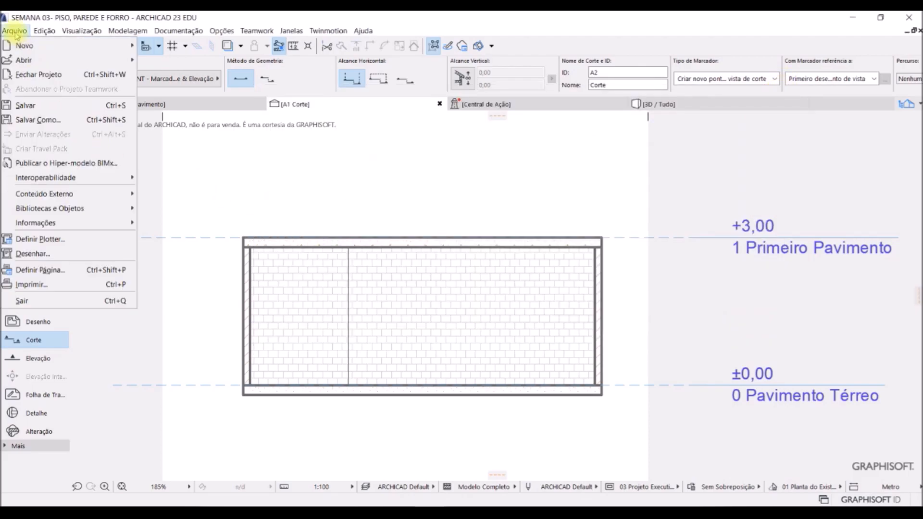
{"action": "left_click", "coordinate": [49, 123]}
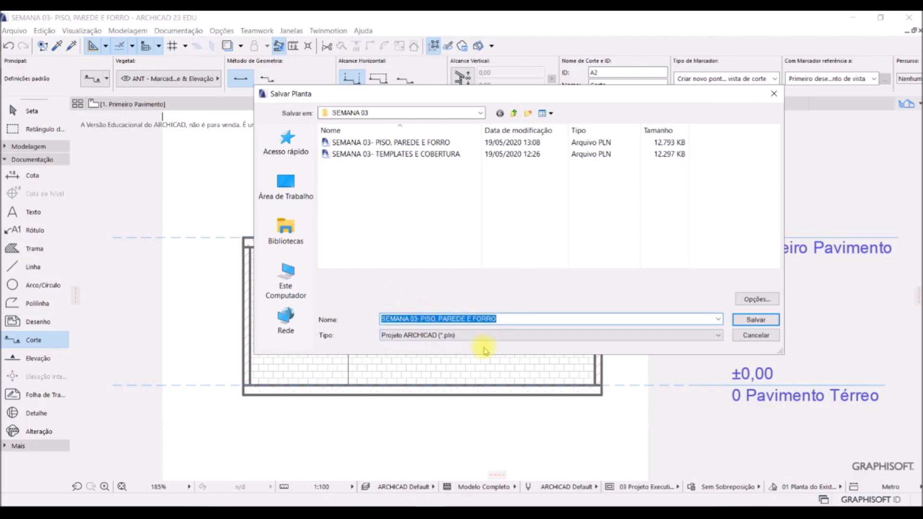
{"action": "left_click", "coordinate": [774, 93]}
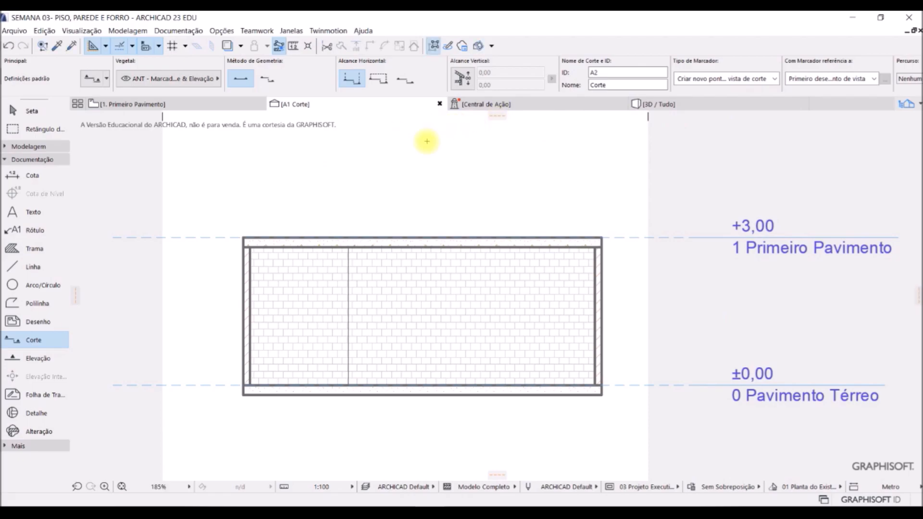
Step: Examine the model in the 3D view
{"action": "left_click", "coordinate": [643, 103]}
{"action": "left_click_drag", "start_coordinate": [521, 267], "coordinate": [447, 324]}
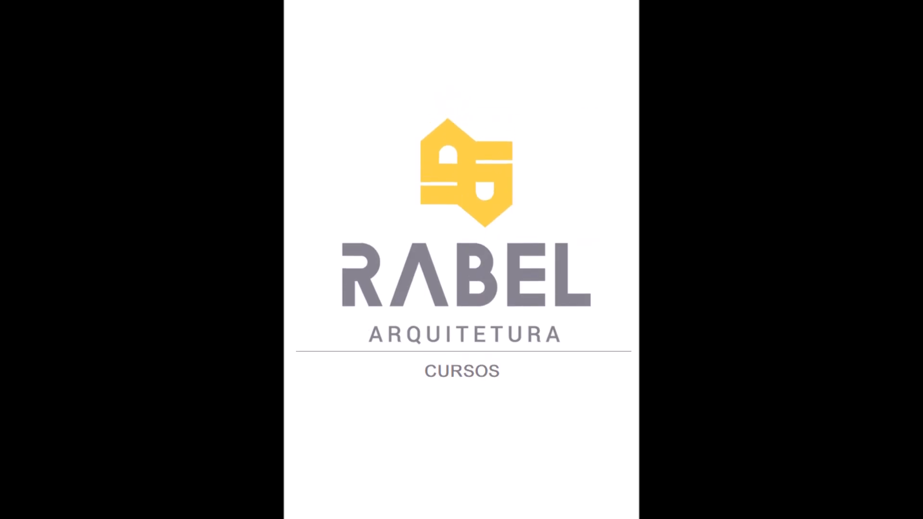